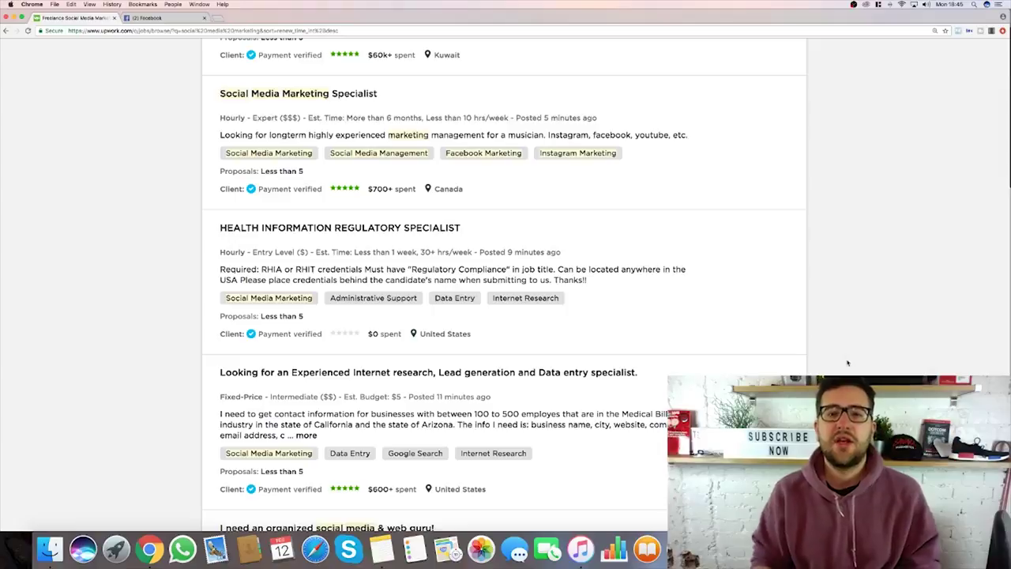
Scroll down through the job search results.
{"action": "scroll", "coordinate": [848, 362], "scroll_direction": "down", "scroll_amount": 1}
{"action": "scroll", "coordinate": [916, 365], "scroll_direction": "down", "scroll_amount": 2}
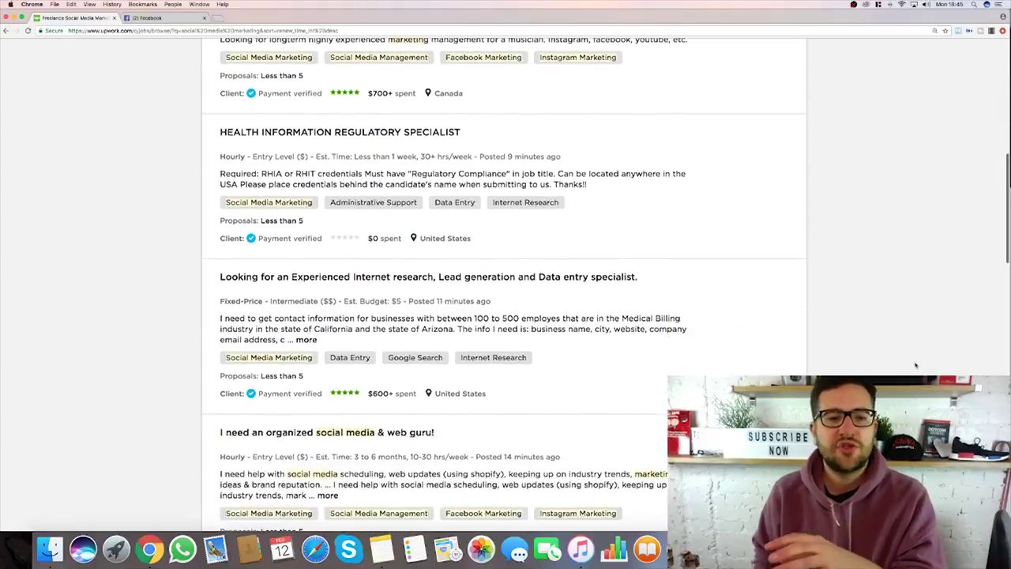
{"action": "scroll", "coordinate": [916, 365], "scroll_direction": "down", "scroll_amount": 1}
{"action": "scroll", "coordinate": [916, 365], "scroll_direction": "down", "scroll_amount": 1}
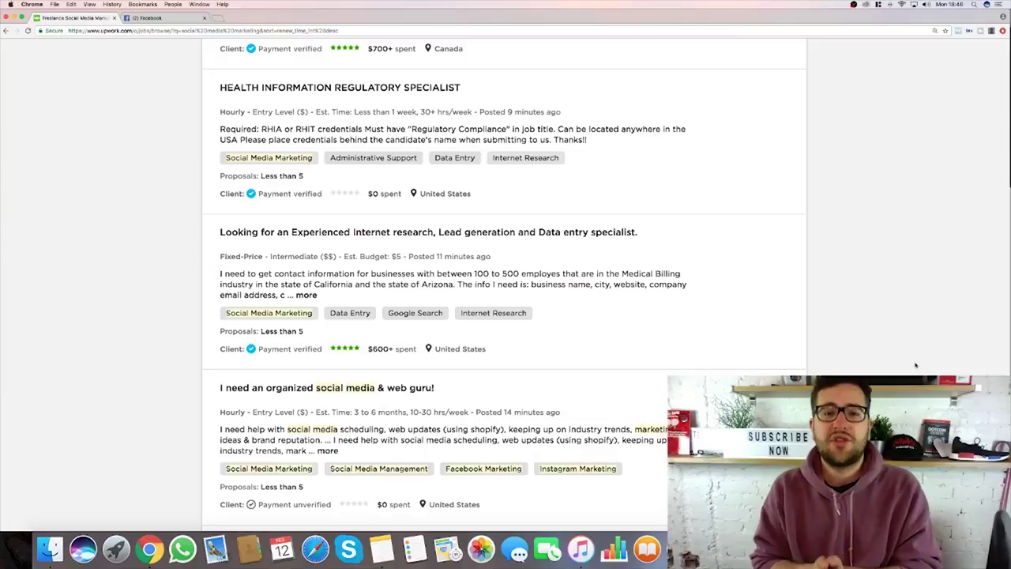
{"action": "scroll", "coordinate": [916, 365], "scroll_direction": "down", "scroll_amount": 1}
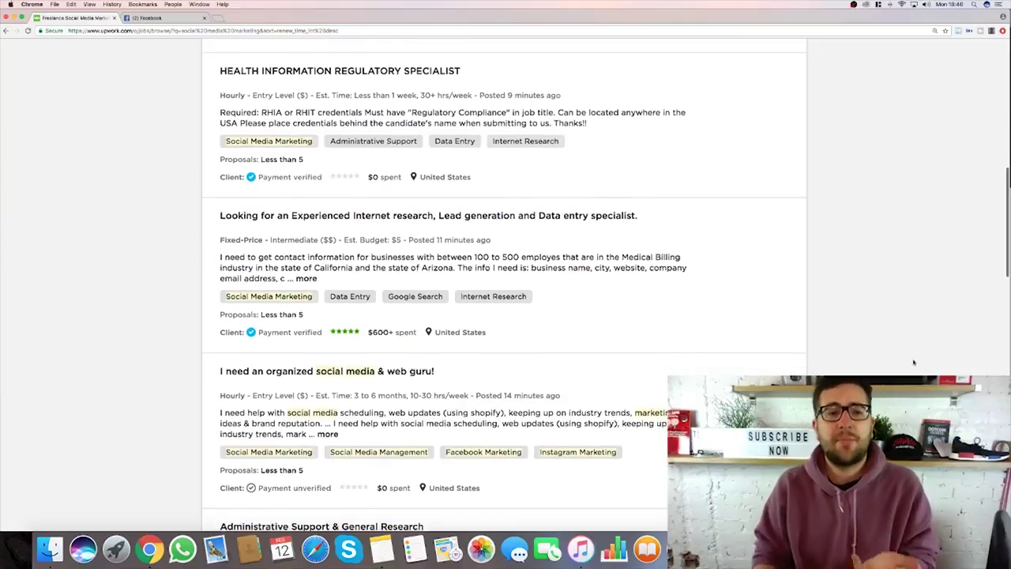
{"action": "scroll", "coordinate": [914, 348], "scroll_direction": "down", "scroll_amount": 1}
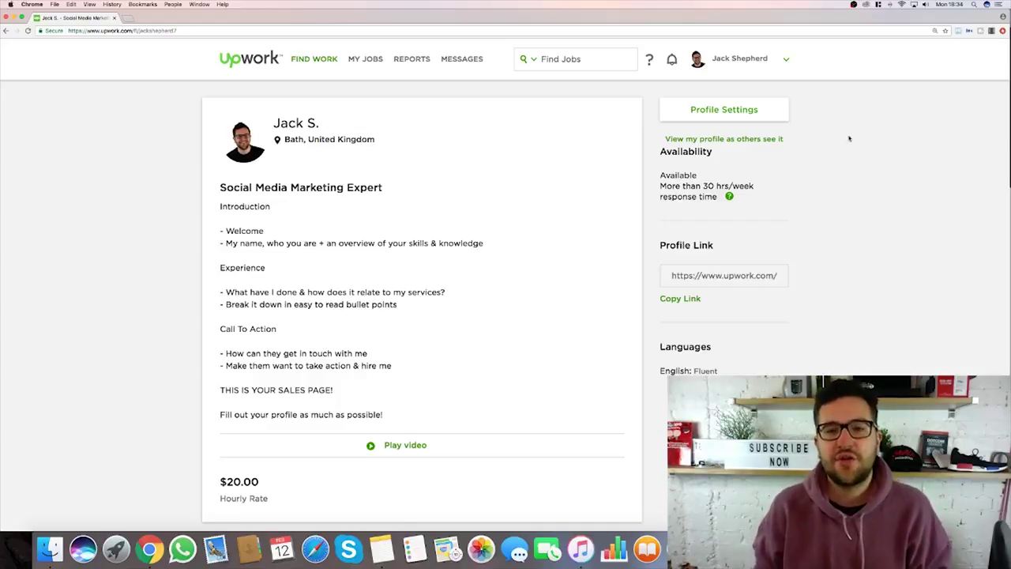
Search Find Work for 'social media marketing' jobs.
{"action": "left_click", "coordinate": [609, 61]}
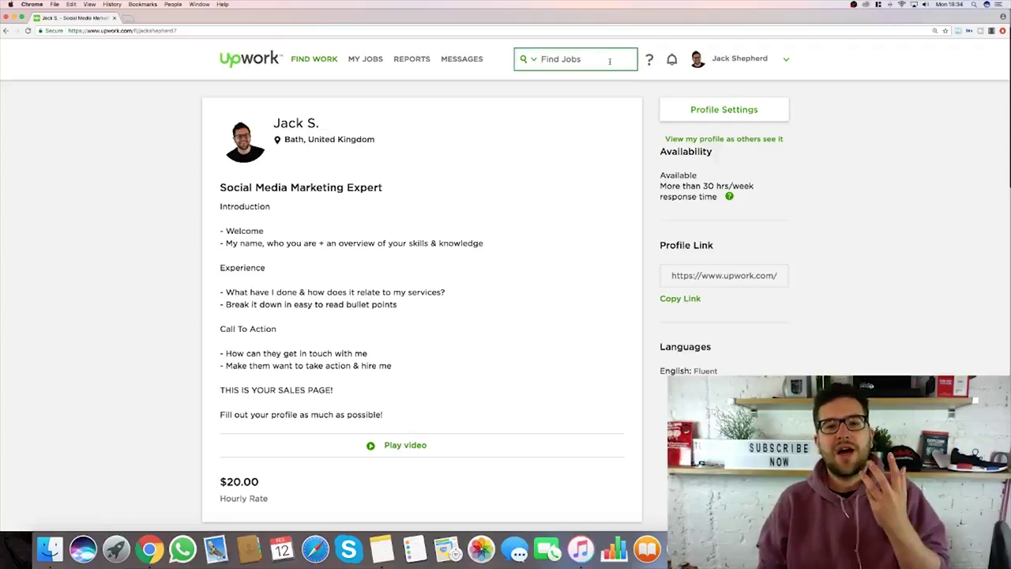
{"action": "type", "text": "social me"}
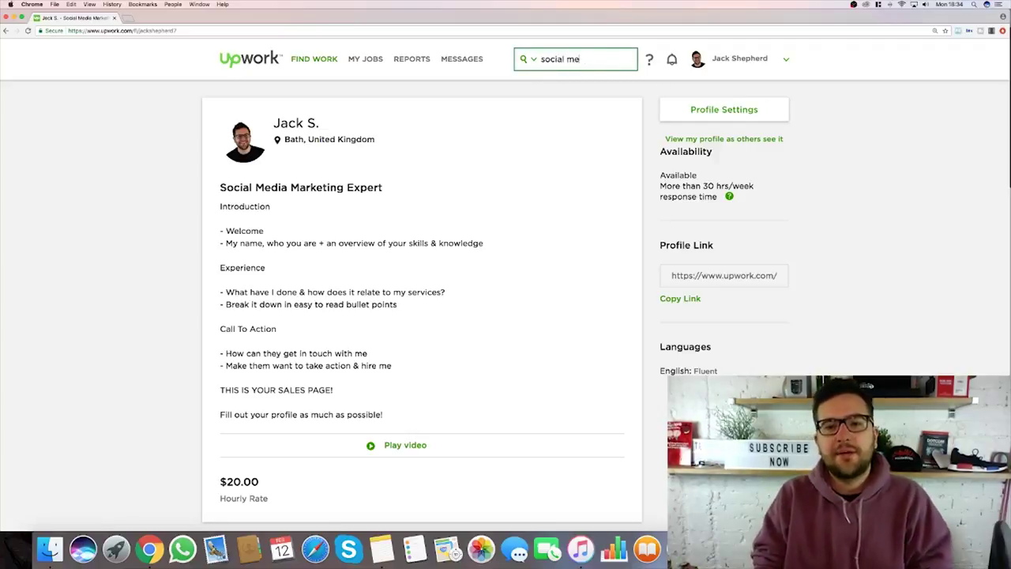
{"action": "type", "text": "dia marketing"}
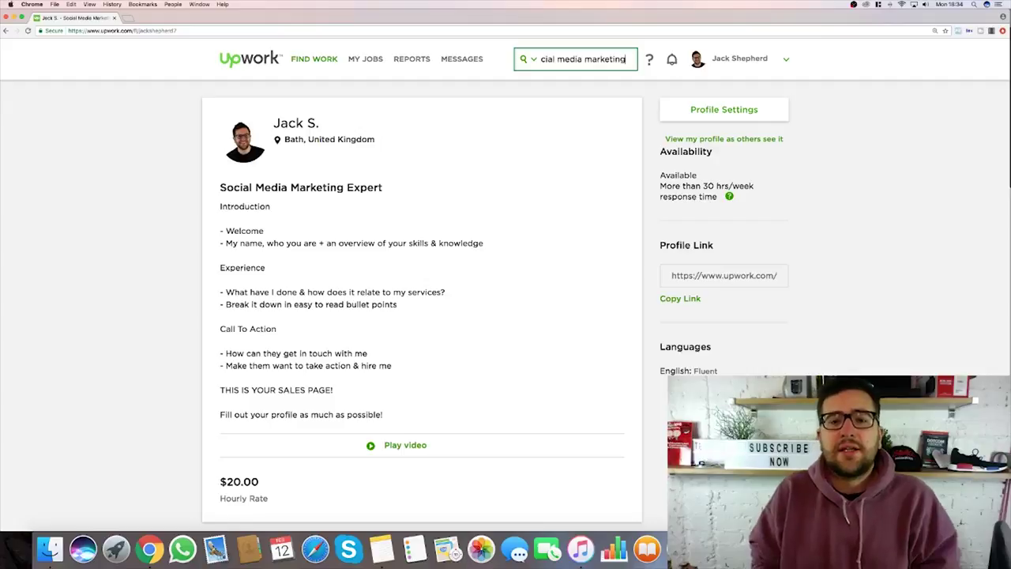
{"action": "key", "text": "Return"}
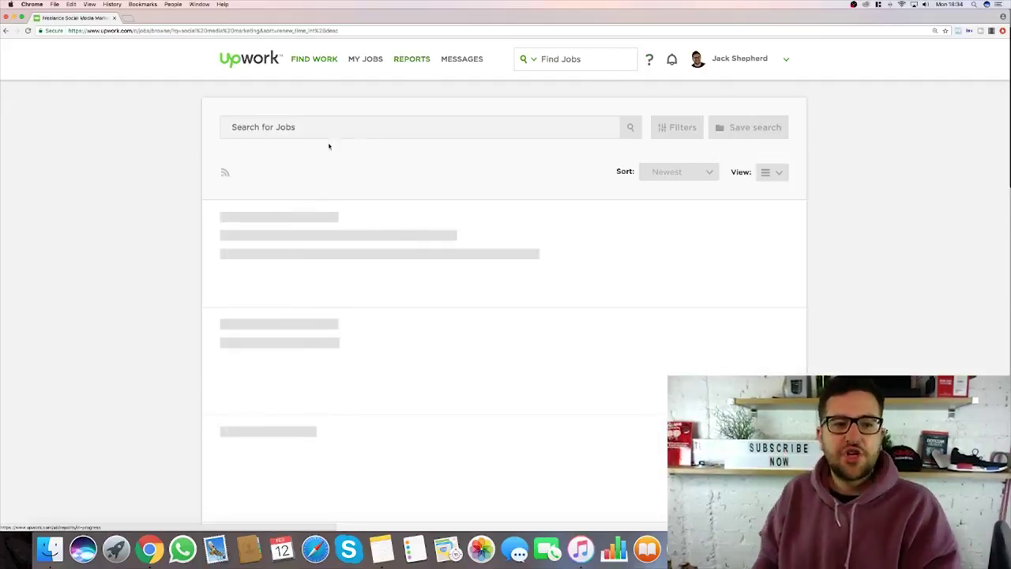
Browse the 6,784 newest-first social media marketing listings and scroll back up.
{"action": "scroll", "coordinate": [167, 165], "scroll_direction": "down", "scroll_amount": 1}
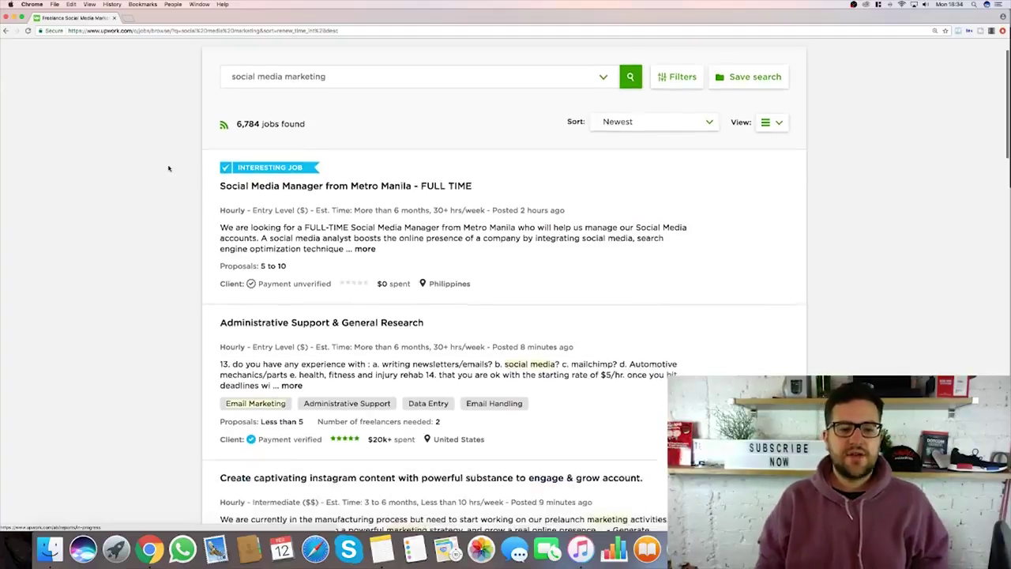
{"action": "scroll", "coordinate": [170, 178], "scroll_direction": "down", "scroll_amount": 1}
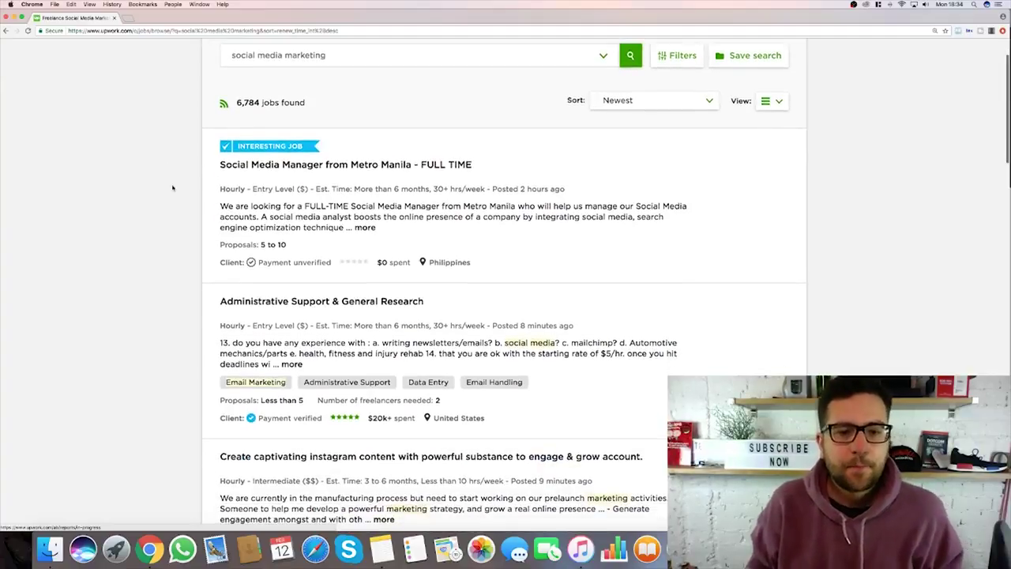
{"action": "scroll", "coordinate": [172, 187], "scroll_direction": "down", "scroll_amount": 2}
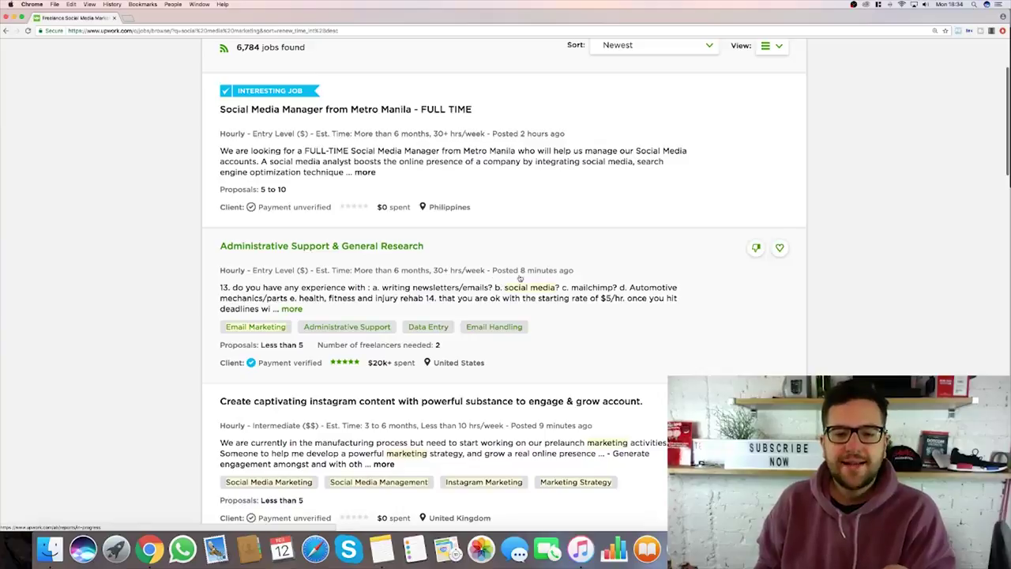
{"action": "scroll", "coordinate": [557, 316], "scroll_direction": "down", "scroll_amount": 2}
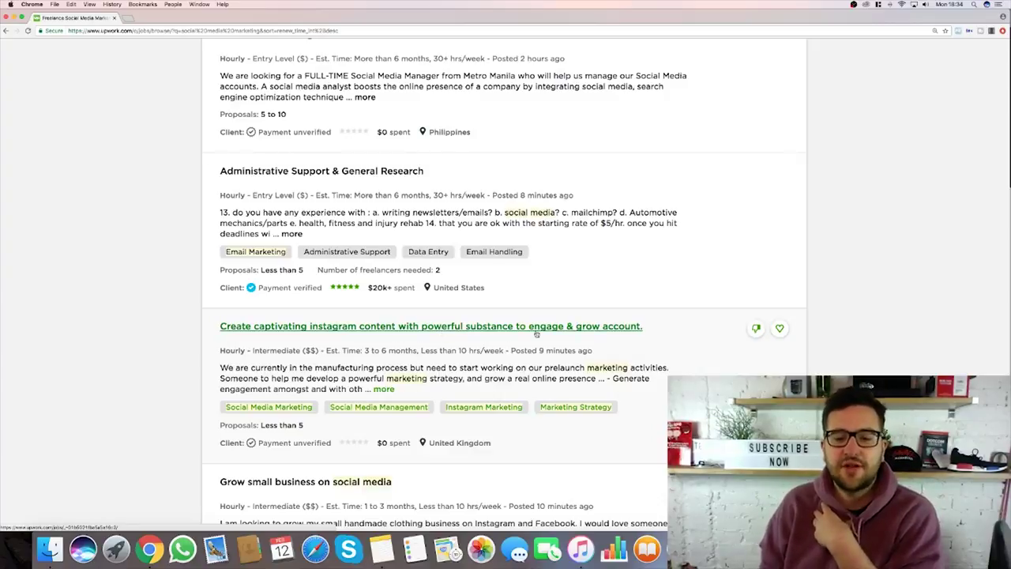
{"action": "scroll", "coordinate": [681, 349], "scroll_direction": "down", "scroll_amount": 1}
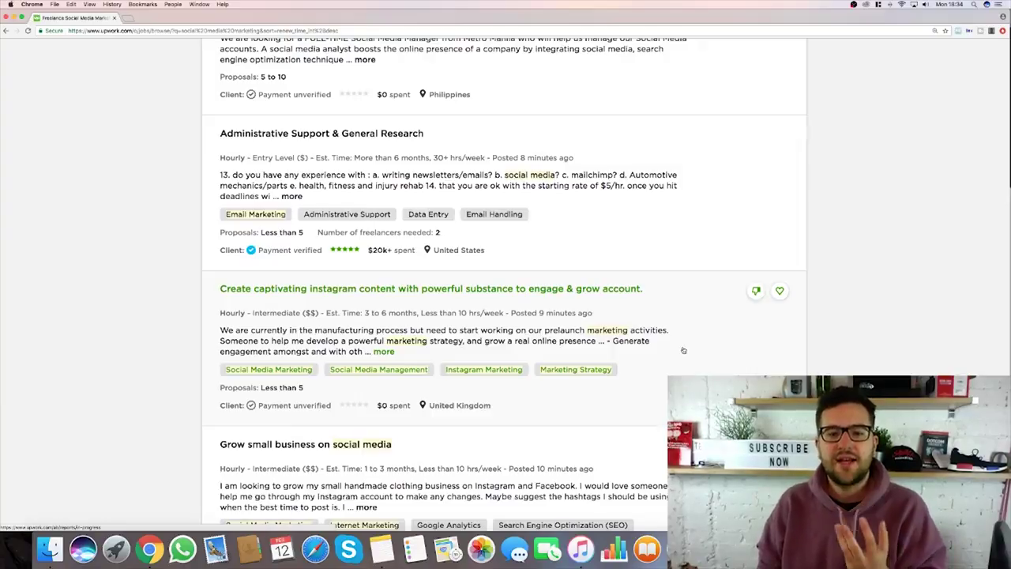
{"action": "scroll", "coordinate": [664, 340], "scroll_direction": "down", "scroll_amount": 2}
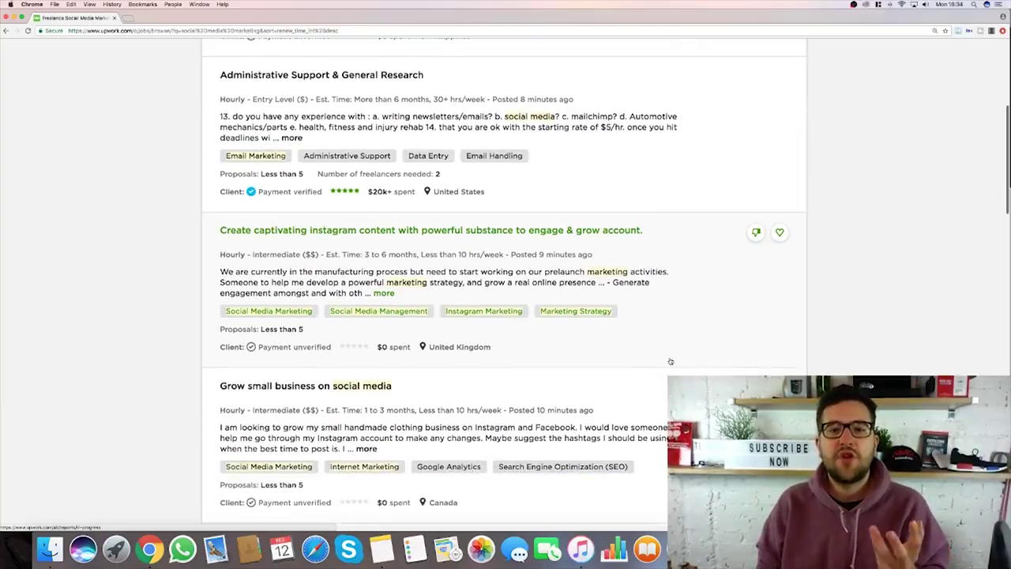
{"action": "scroll", "coordinate": [596, 292], "scroll_direction": "down", "scroll_amount": 1}
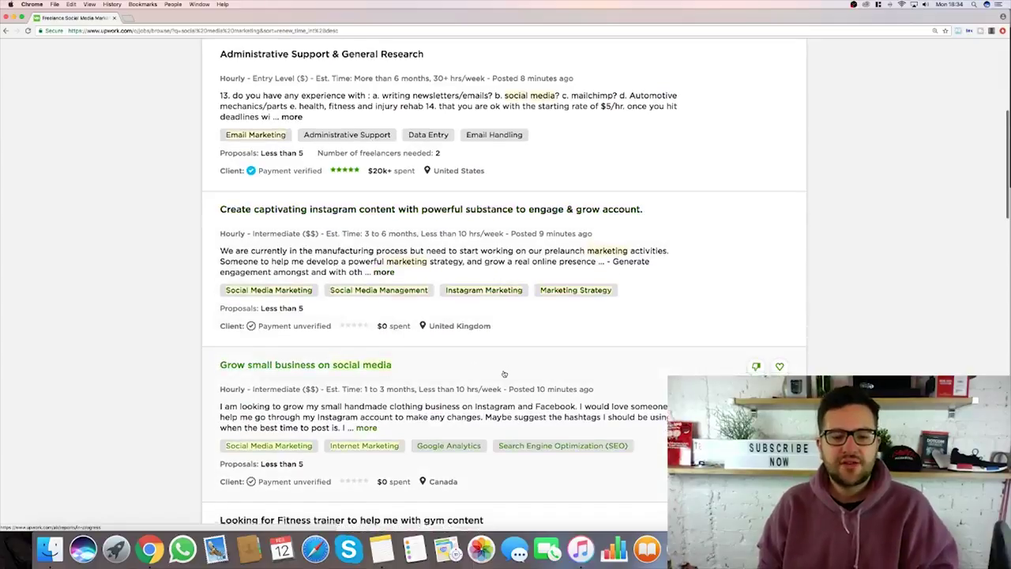
{"action": "scroll", "coordinate": [553, 356], "scroll_direction": "down", "scroll_amount": 2}
{"action": "scroll", "coordinate": [545, 336], "scroll_direction": "down", "scroll_amount": 2}
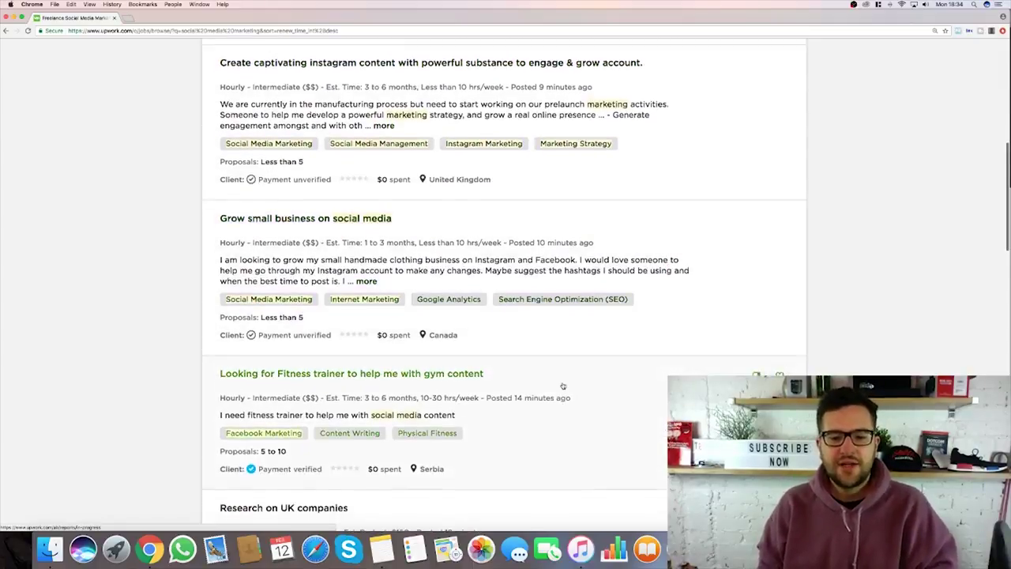
{"action": "scroll", "coordinate": [553, 364], "scroll_direction": "down", "scroll_amount": 2}
{"action": "scroll", "coordinate": [530, 340], "scroll_direction": "down", "scroll_amount": 1}
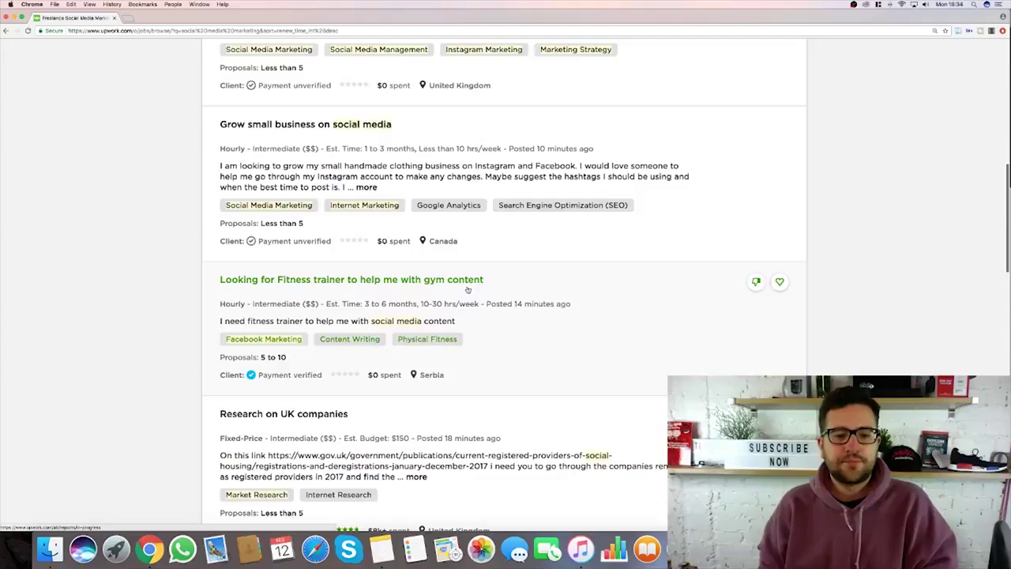
{"action": "scroll", "coordinate": [545, 291], "scroll_direction": "down", "scroll_amount": 3}
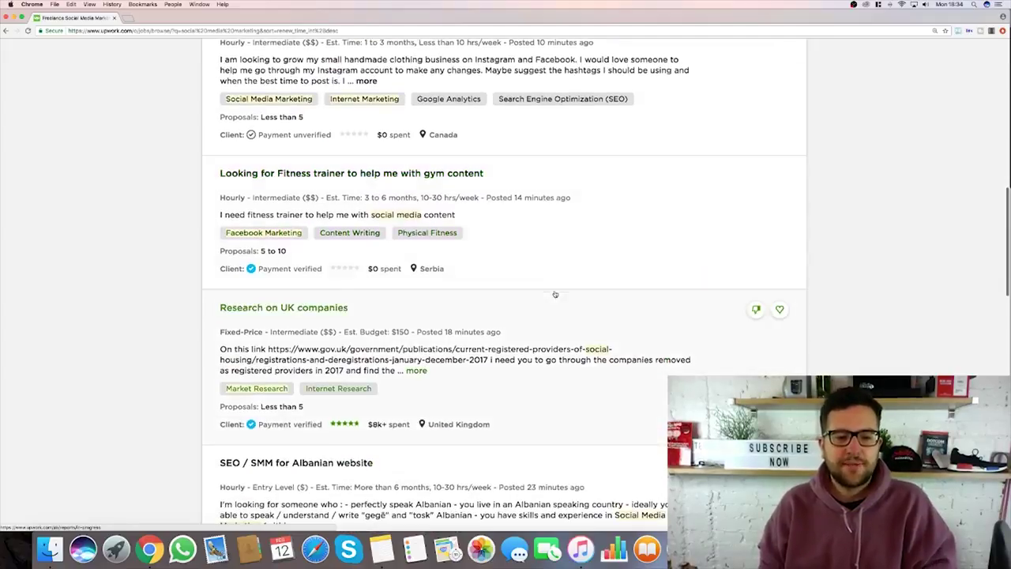
{"action": "scroll", "coordinate": [520, 369], "scroll_direction": "down", "scroll_amount": 1}
{"action": "scroll", "coordinate": [526, 369], "scroll_direction": "down", "scroll_amount": 2}
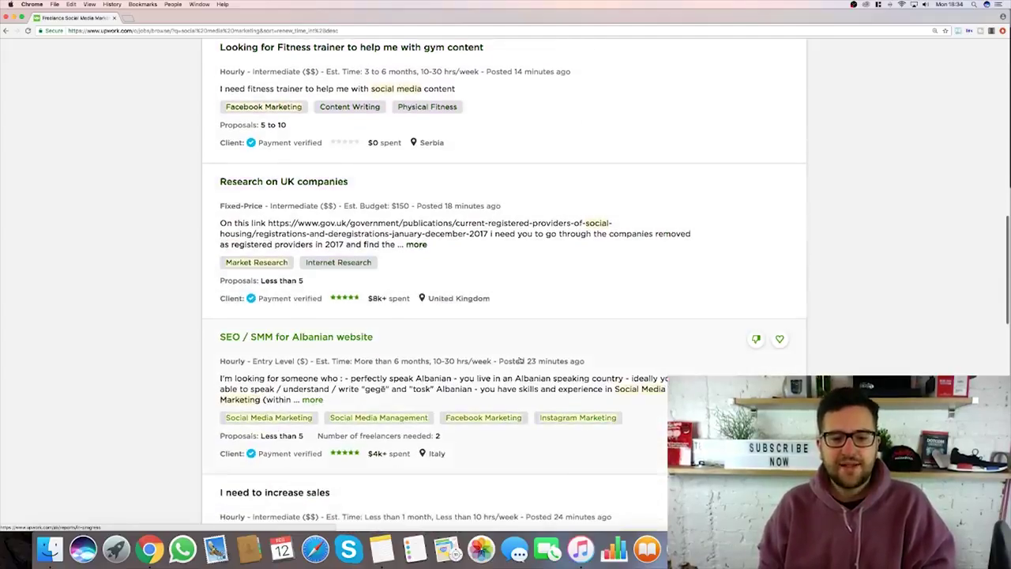
{"action": "scroll", "coordinate": [534, 374], "scroll_direction": "down", "scroll_amount": 2}
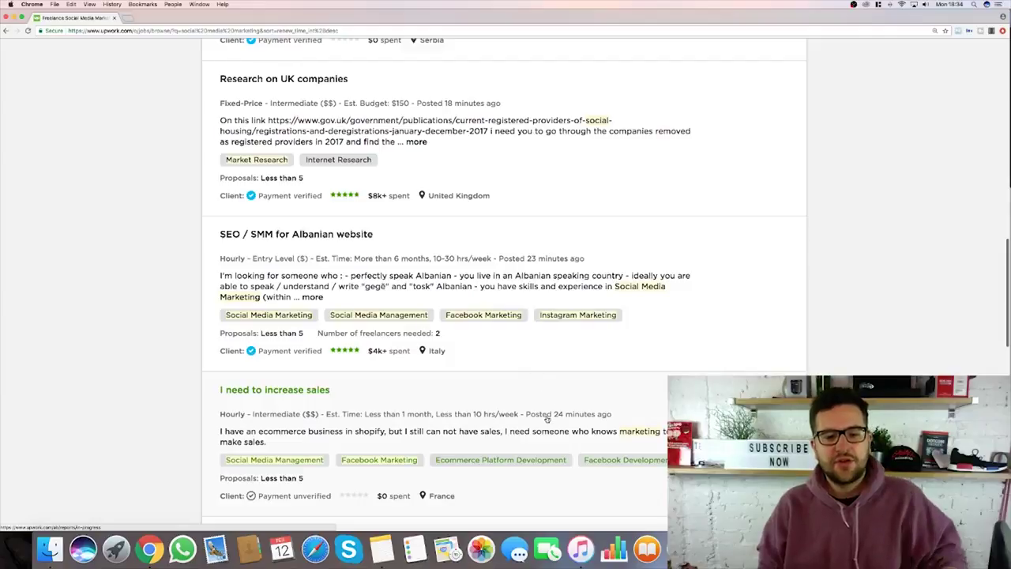
{"action": "scroll", "coordinate": [549, 419], "scroll_direction": "down", "scroll_amount": 5}
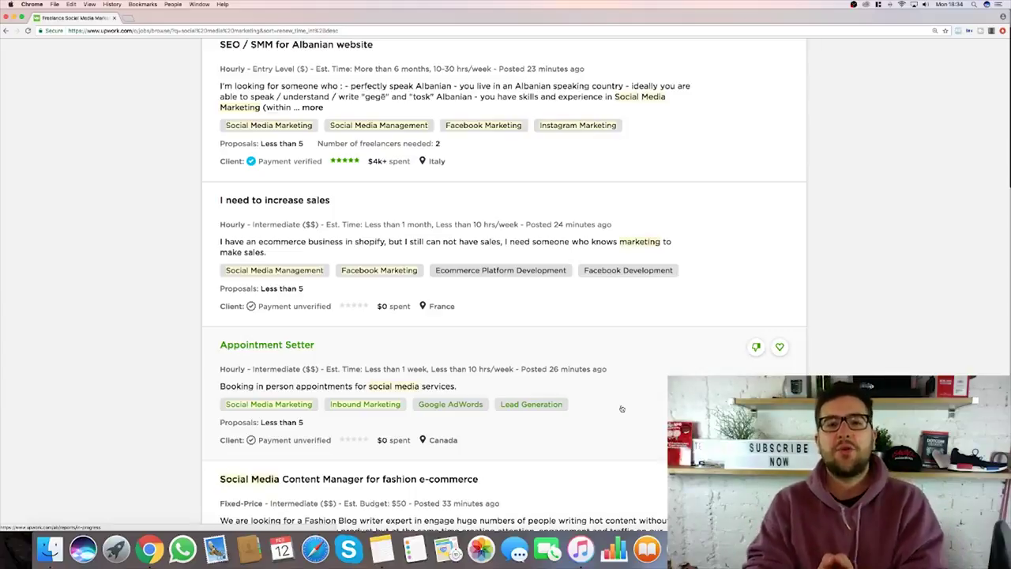
{"action": "scroll", "coordinate": [622, 409], "scroll_direction": "down", "scroll_amount": 3}
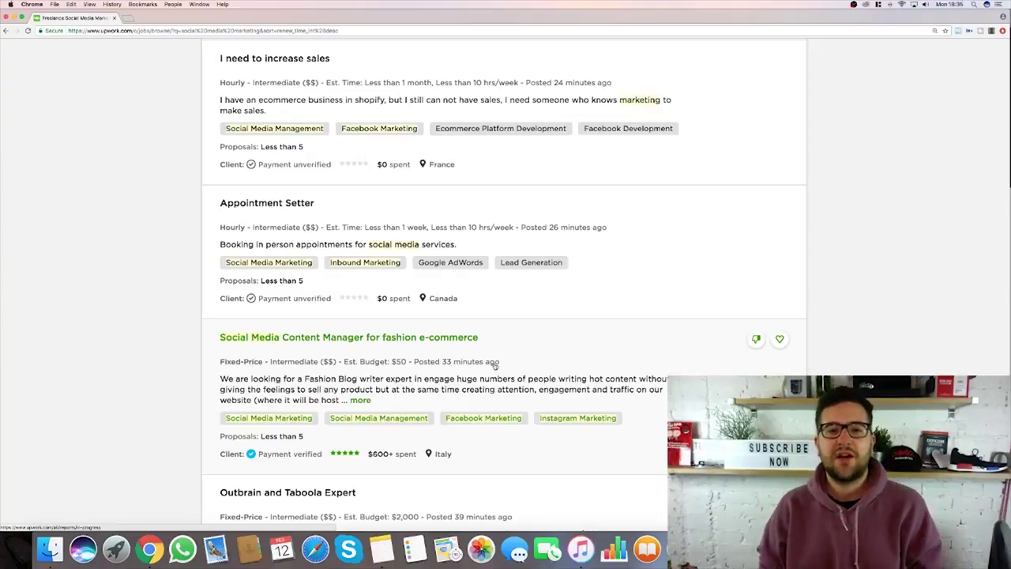
{"action": "scroll", "coordinate": [495, 365], "scroll_direction": "up", "scroll_amount": 1}
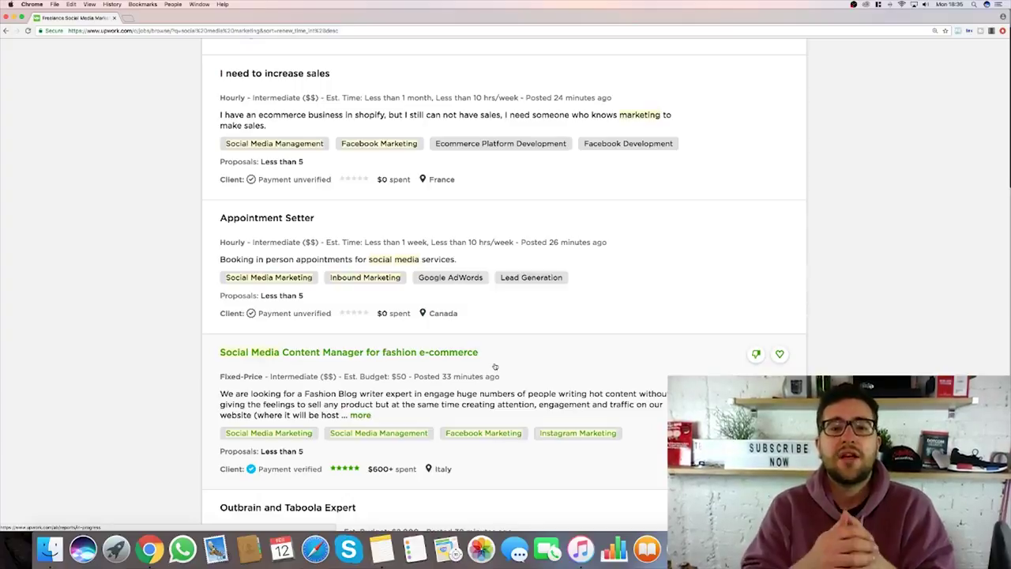
{"action": "scroll", "coordinate": [495, 366], "scroll_direction": "up", "scroll_amount": 2}
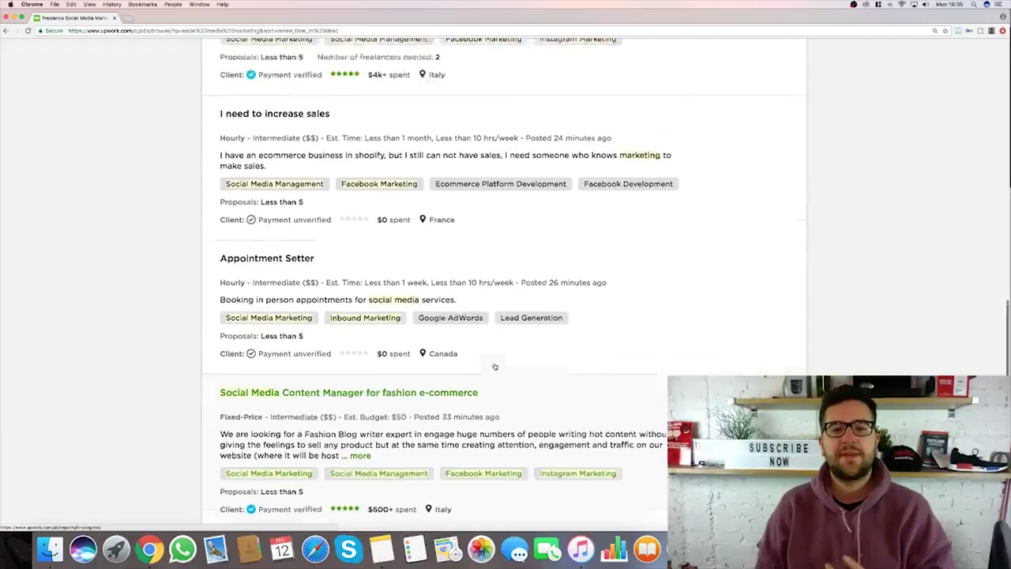
{"action": "scroll", "coordinate": [495, 366], "scroll_direction": "up", "scroll_amount": 8}
{"action": "scroll", "coordinate": [495, 366], "scroll_direction": "up", "scroll_amount": 5}
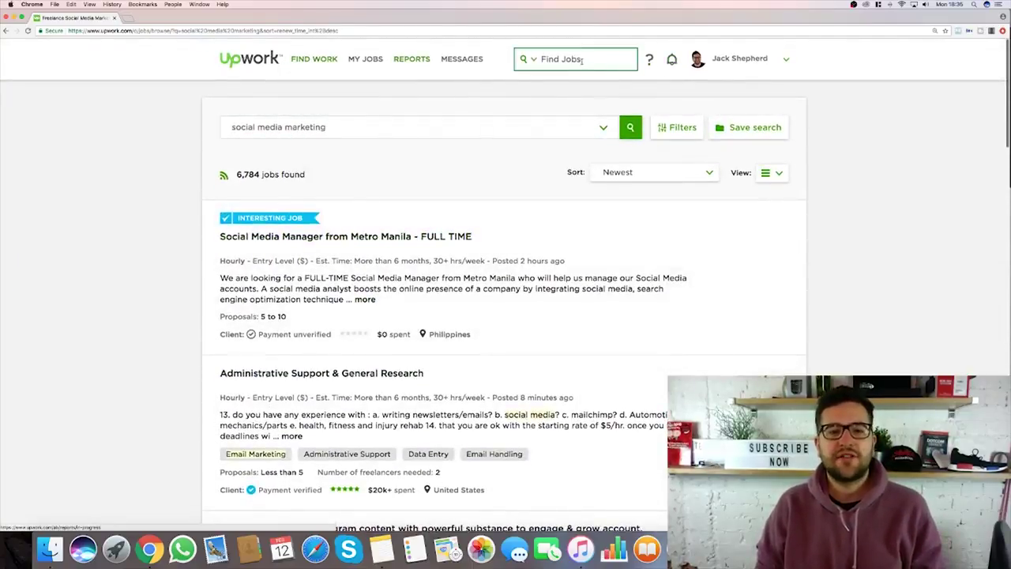
Replace the search term with 'translation', correcting the typo, and run the search.
{"action": "left_click_drag", "start_coordinate": [344, 128], "coordinate": [180, 127]}
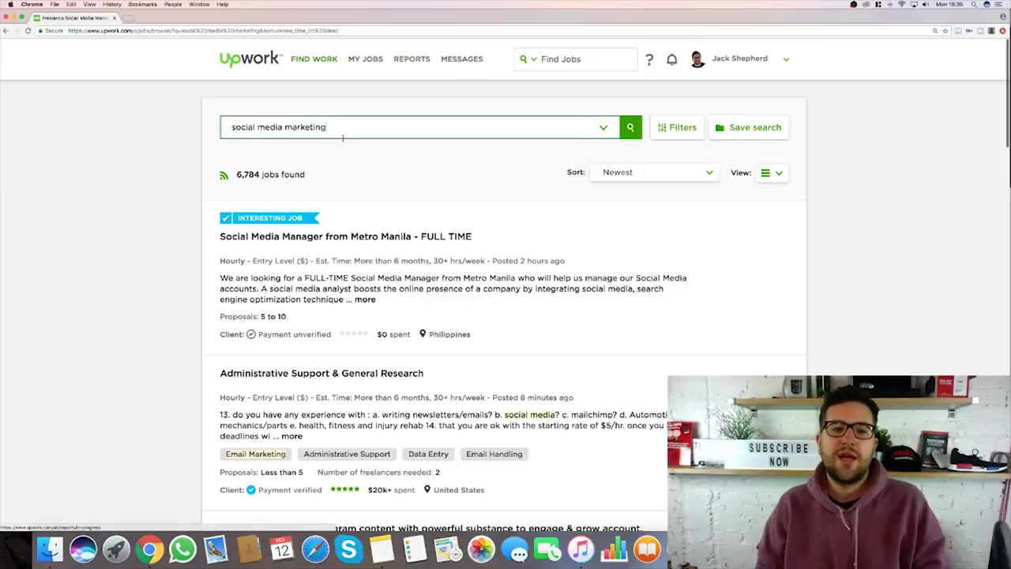
{"action": "type", "text": "transla"}
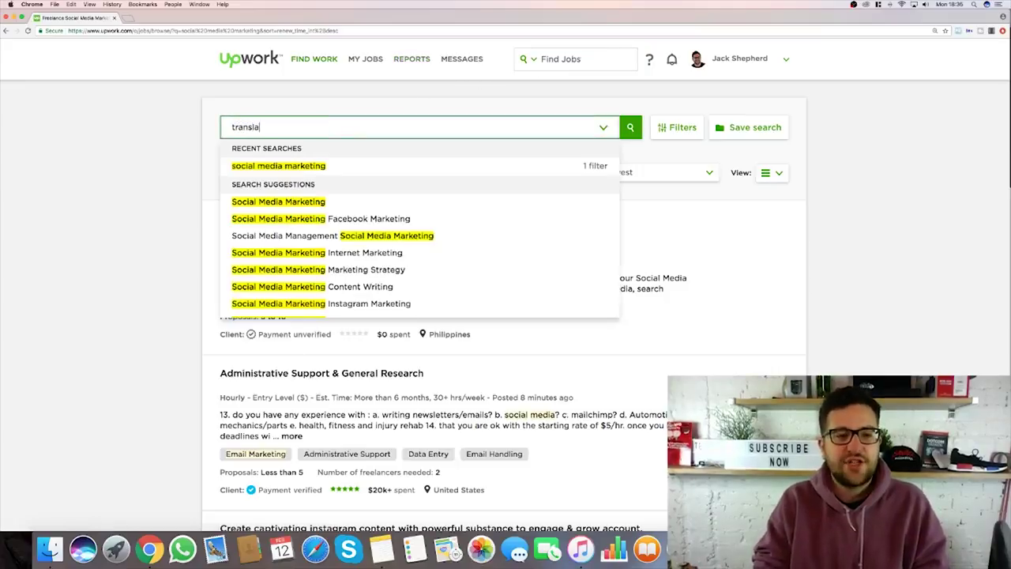
{"action": "type", "text": "topm"}
{"action": "key", "text": "Return"}
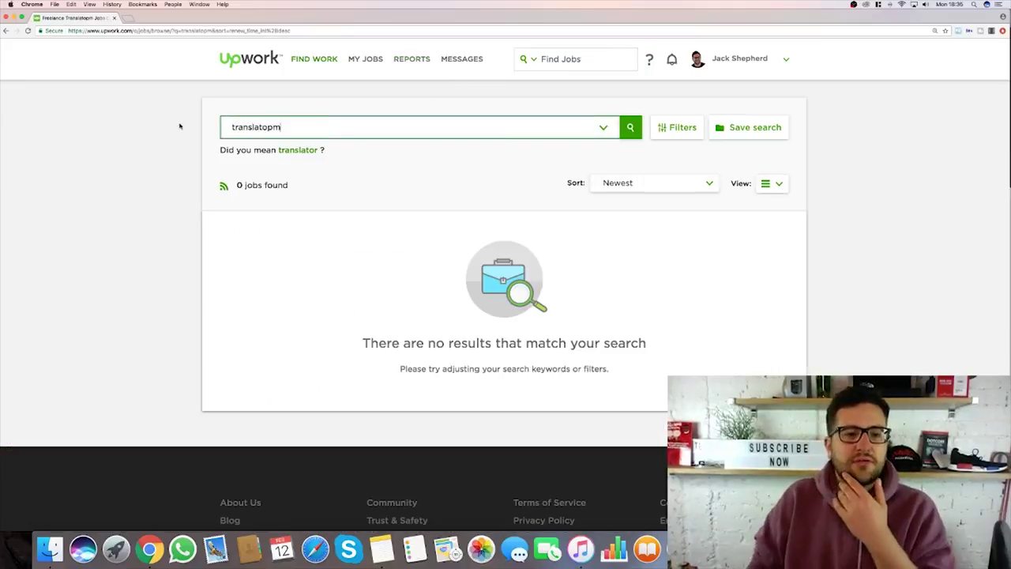
{"action": "key", "text": "shift+Left"}
{"action": "key", "text": "shift+Left"}
{"action": "key", "text": "shift+Left"}
{"action": "key", "text": "BackSpace"}
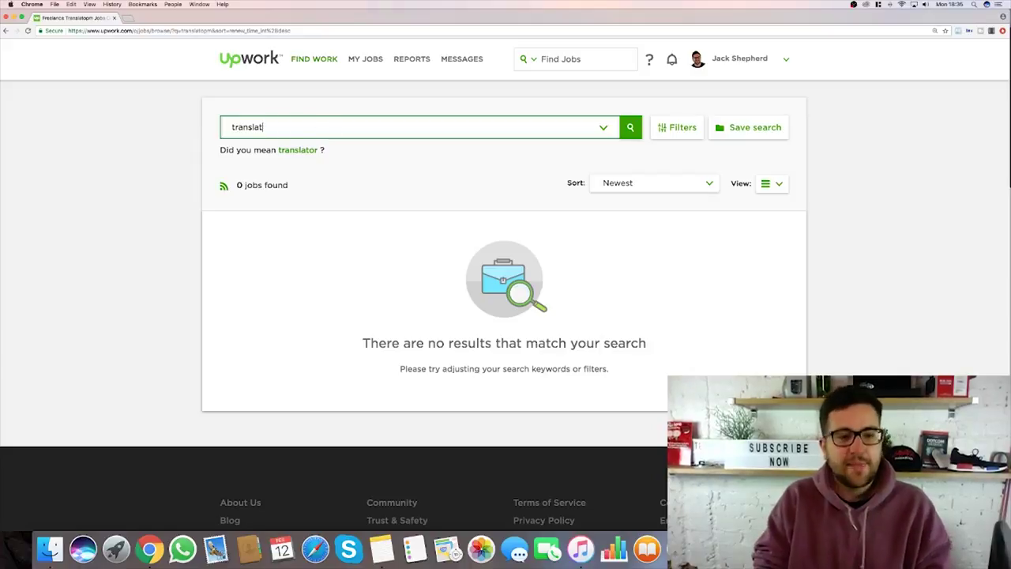
{"action": "key", "text": "Return"}
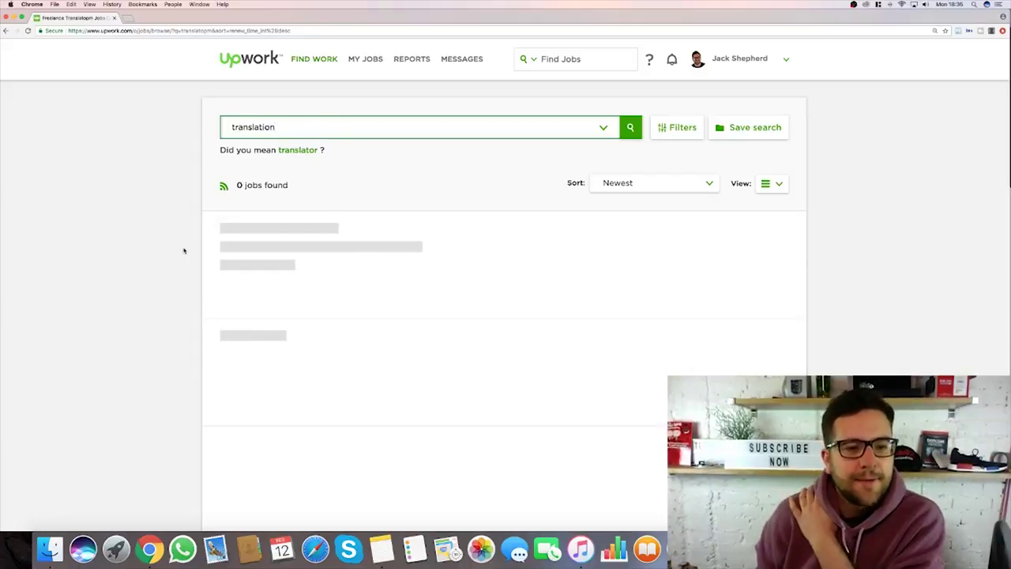
Scroll through the 5,650 translation listings and back to the top.
{"action": "scroll", "coordinate": [356, 269], "scroll_direction": "down", "scroll_amount": 3}
{"action": "scroll", "coordinate": [530, 287], "scroll_direction": "down", "scroll_amount": 3}
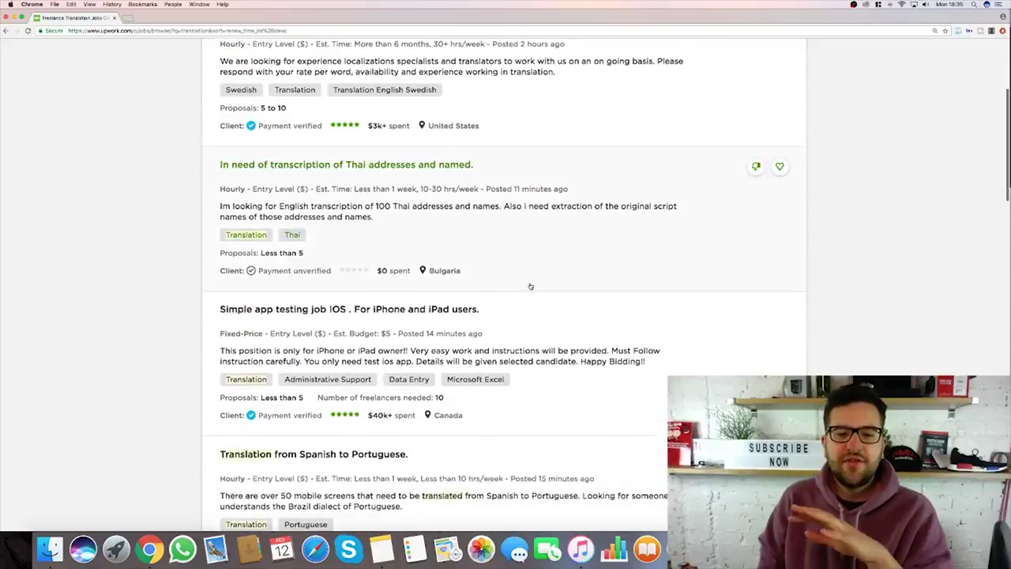
{"action": "scroll", "coordinate": [553, 174], "scroll_direction": "down", "scroll_amount": 1}
{"action": "scroll", "coordinate": [514, 213], "scroll_direction": "down", "scroll_amount": 1}
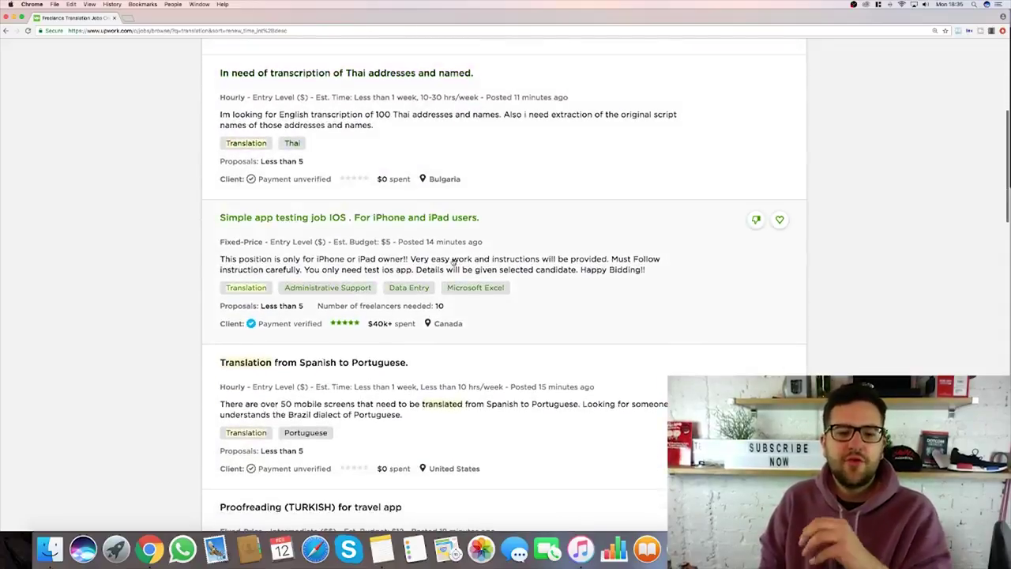
{"action": "scroll", "coordinate": [466, 260], "scroll_direction": "down", "scroll_amount": 2}
{"action": "scroll", "coordinate": [471, 262], "scroll_direction": "down", "scroll_amount": 1}
{"action": "scroll", "coordinate": [490, 324], "scroll_direction": "down", "scroll_amount": 1}
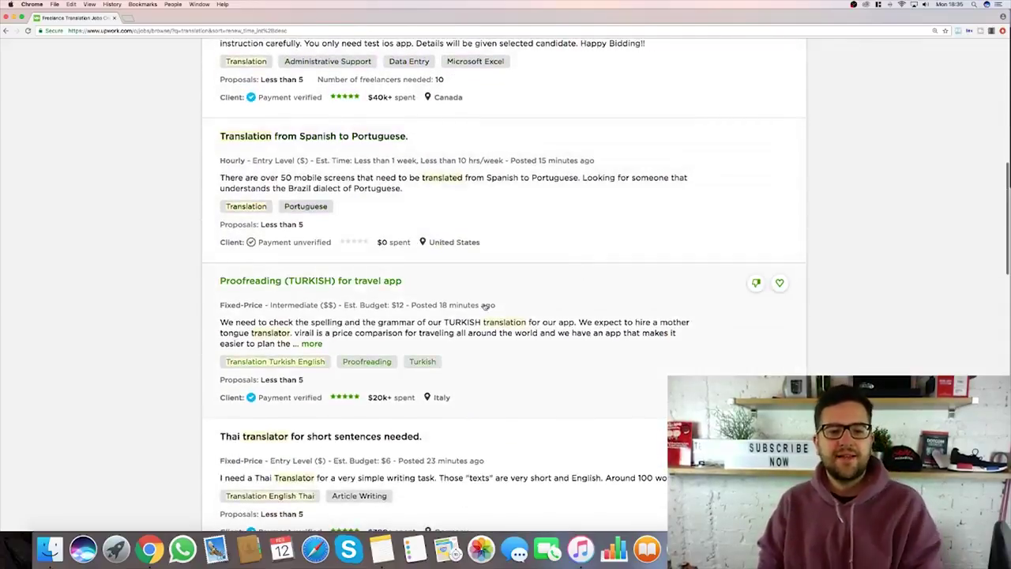
{"action": "scroll", "coordinate": [484, 306], "scroll_direction": "up", "scroll_amount": 4}
{"action": "scroll", "coordinate": [601, 269], "scroll_direction": "up", "scroll_amount": 1}
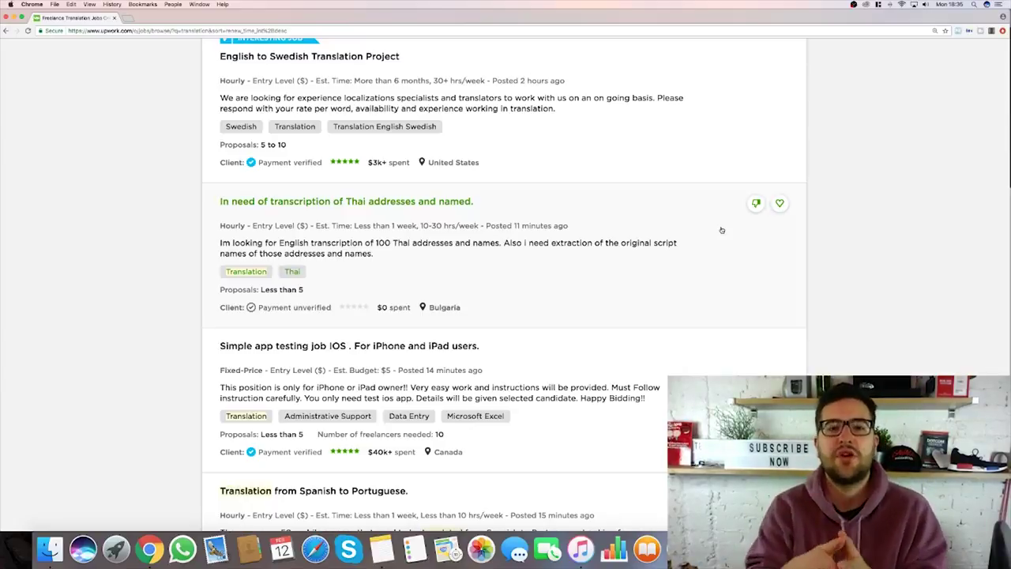
{"action": "scroll", "coordinate": [721, 230], "scroll_direction": "up", "scroll_amount": 5}
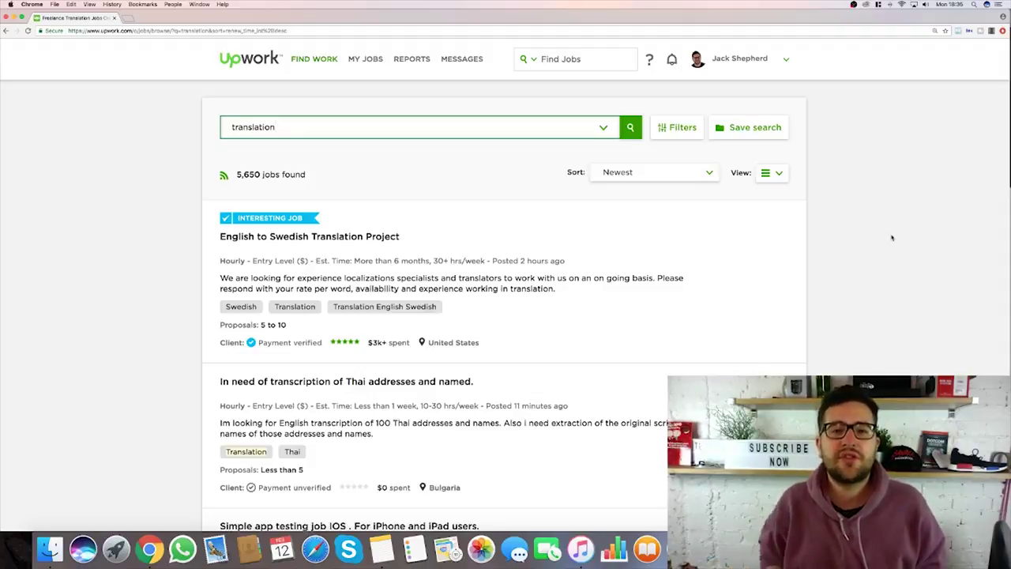
Go to My Profile via account Settings and review the overview and $20.00 rate.
{"action": "left_click", "coordinate": [757, 53]}
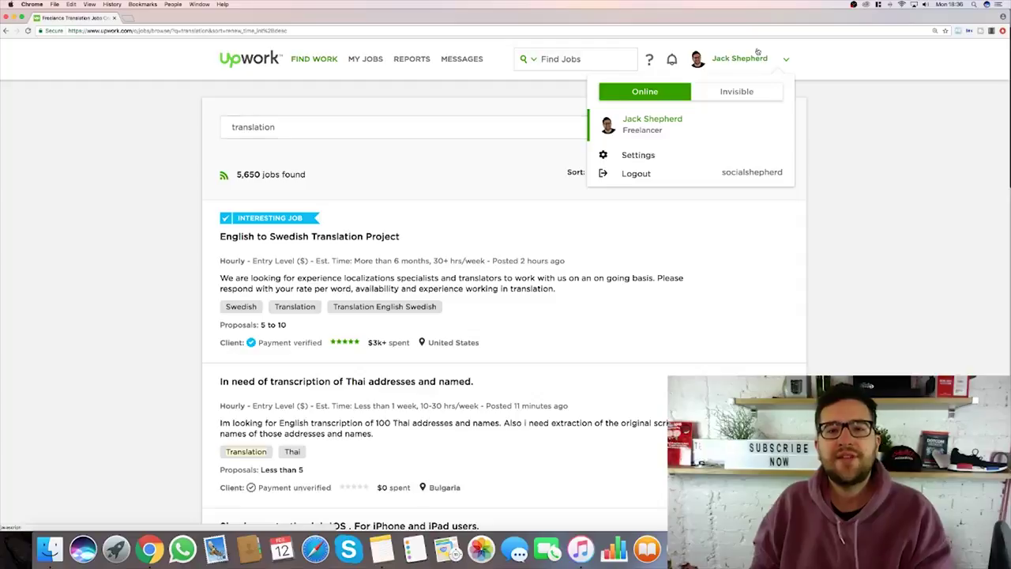
{"action": "left_click", "coordinate": [651, 136]}
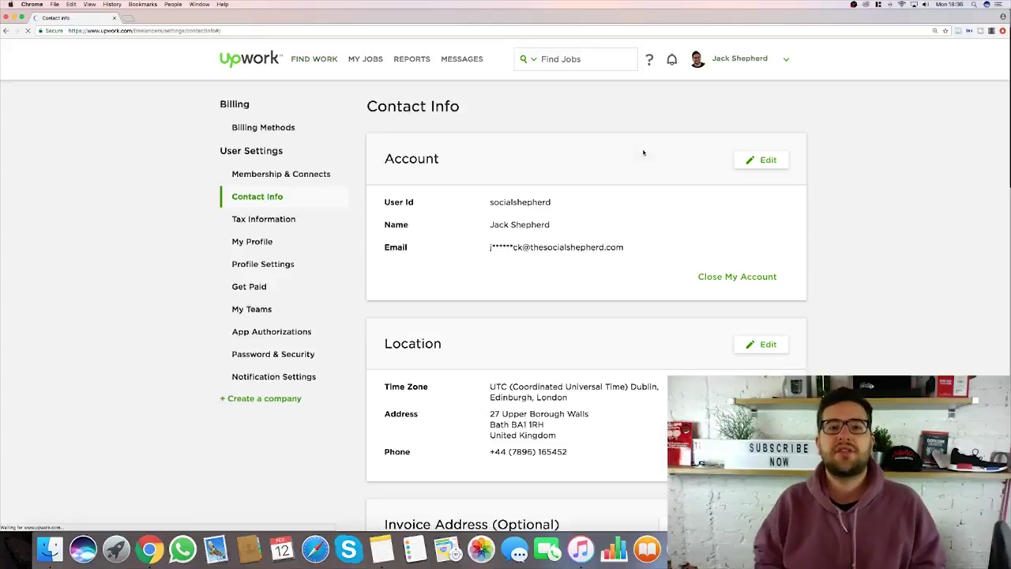
{"action": "left_click", "coordinate": [258, 239]}
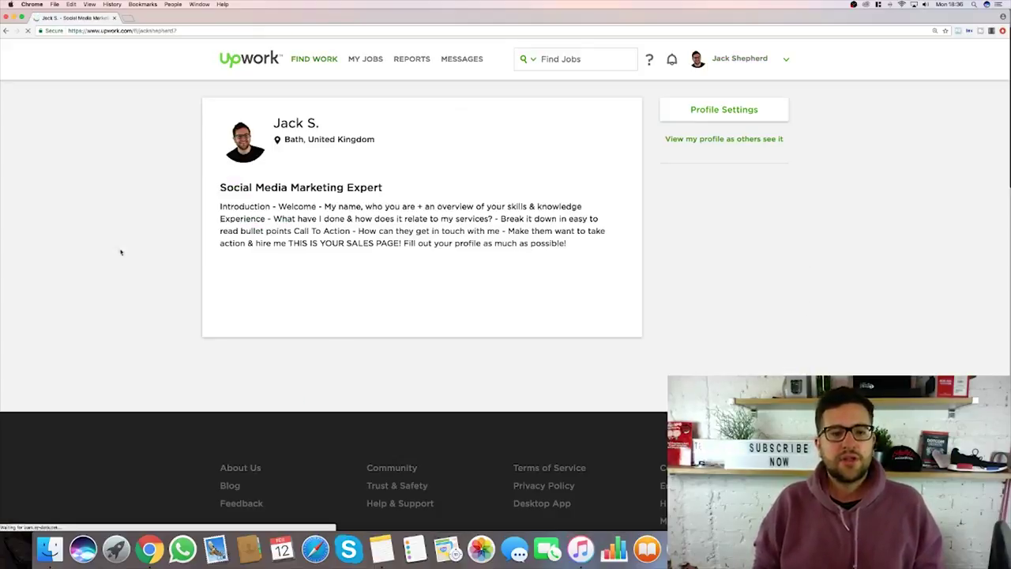
{"action": "scroll", "coordinate": [111, 253], "scroll_direction": "down", "scroll_amount": 1}
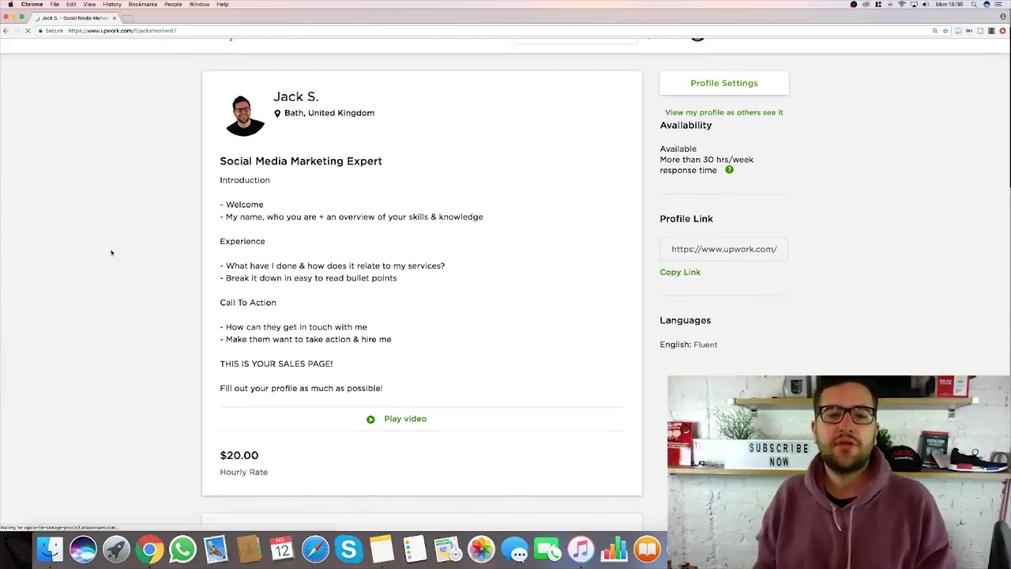
{"action": "scroll", "coordinate": [111, 253], "scroll_direction": "down", "scroll_amount": 2}
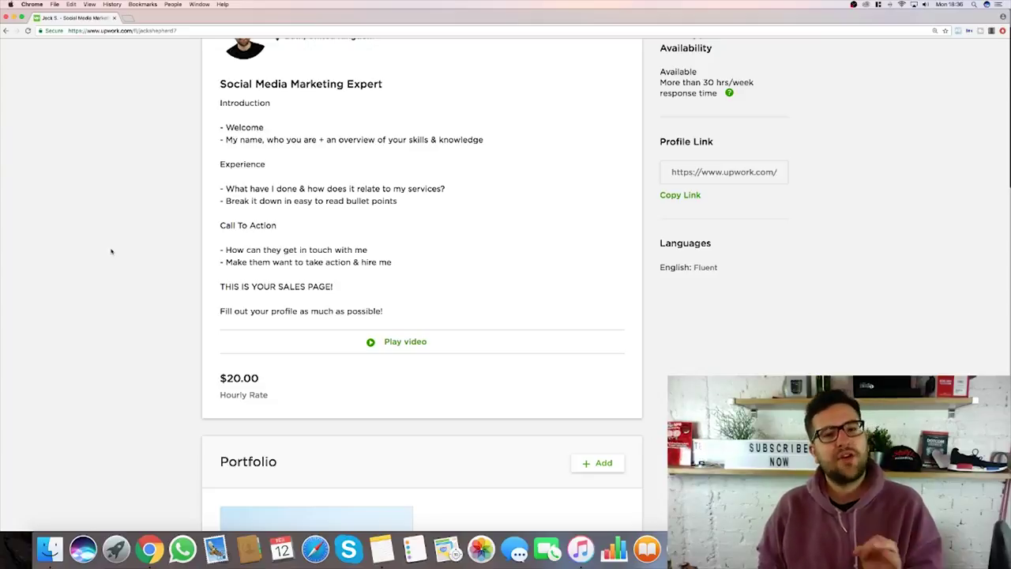
{"action": "scroll", "coordinate": [159, 260], "scroll_direction": "up", "scroll_amount": 1}
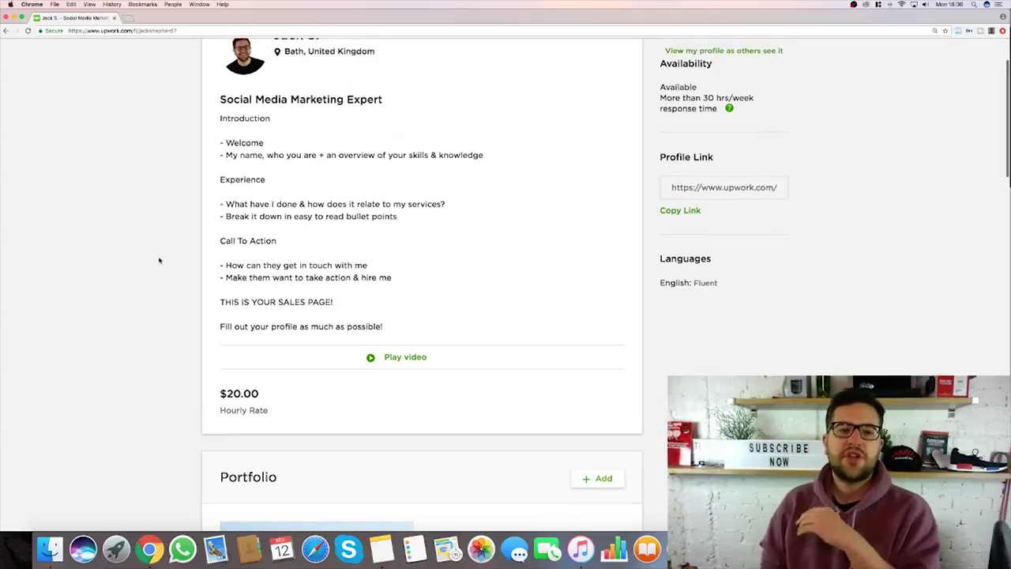
{"action": "scroll", "coordinate": [159, 260], "scroll_direction": "up", "scroll_amount": 2}
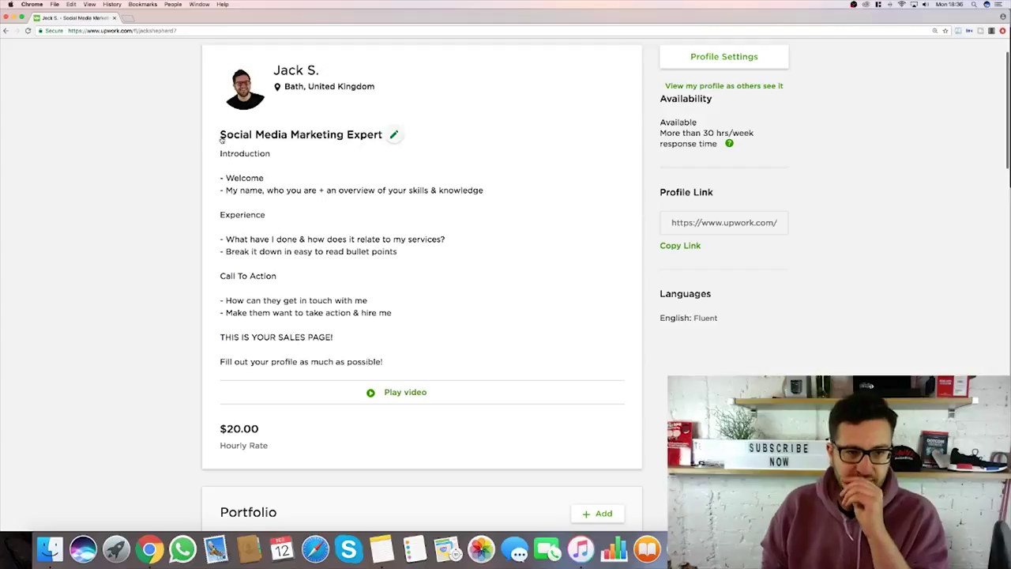
{"action": "scroll", "coordinate": [172, 142], "scroll_direction": "up", "scroll_amount": 2}
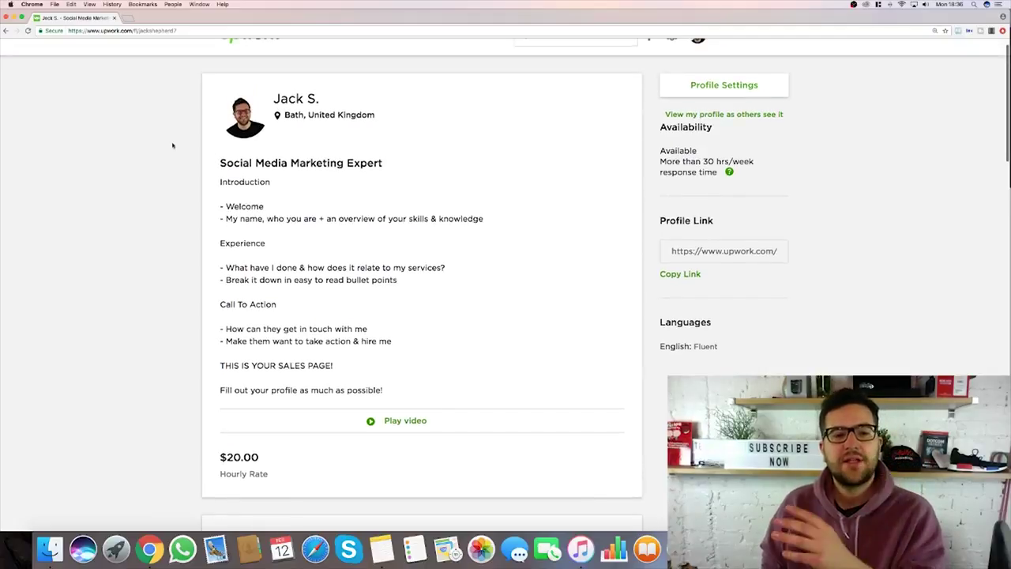
{"action": "mouse_move", "coordinate": [332, 261]}
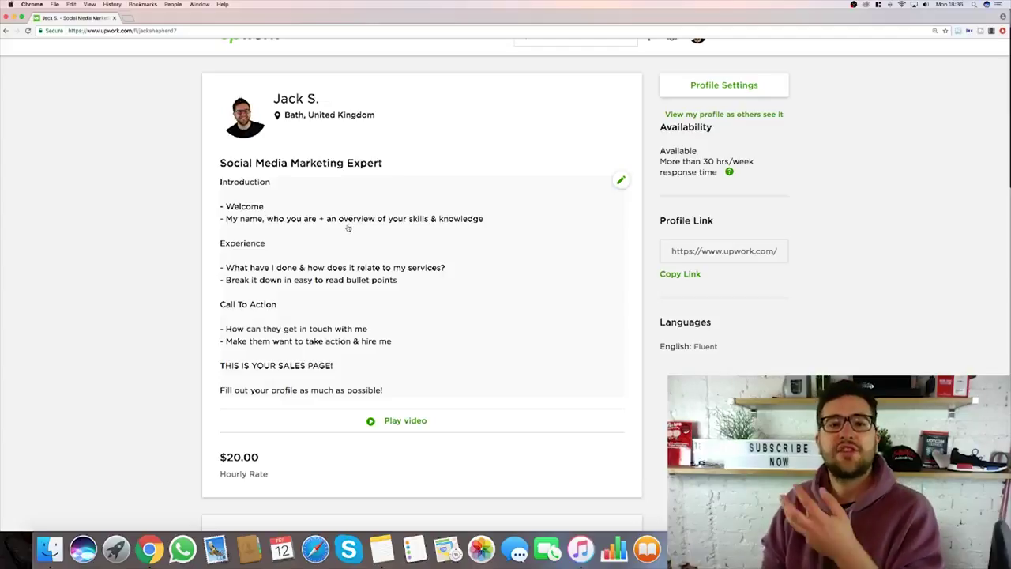
{"action": "mouse_move", "coordinate": [422, 285]}
{"action": "mouse_move", "coordinate": [305, 292]}
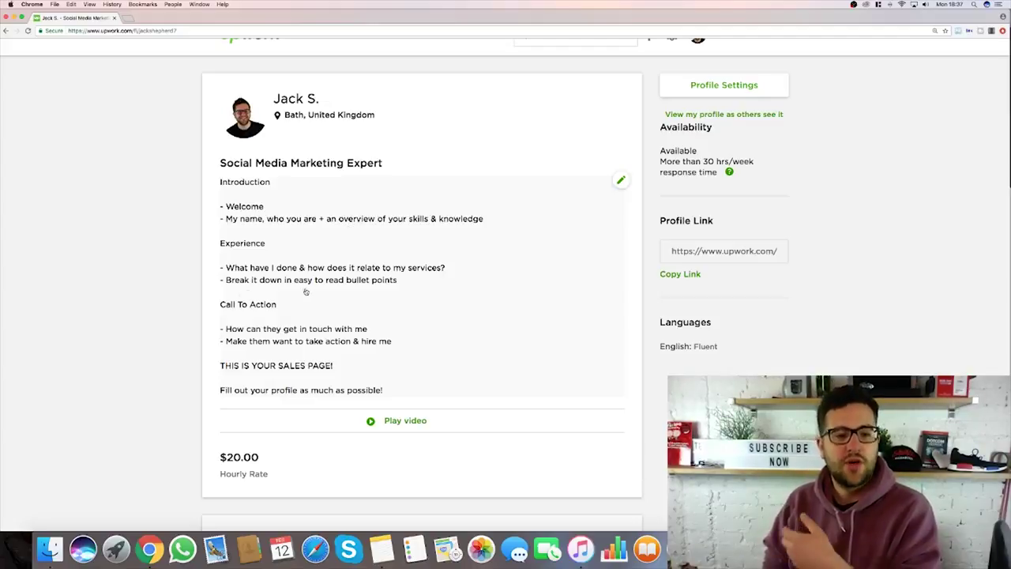
{"action": "scroll", "coordinate": [306, 291], "scroll_direction": "down", "scroll_amount": 1}
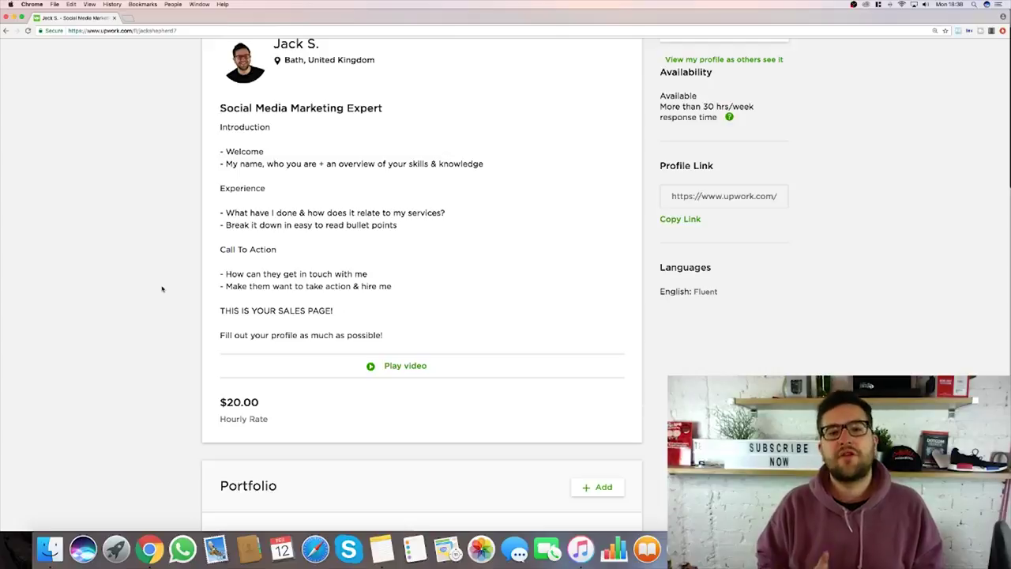
{"action": "scroll", "coordinate": [162, 290], "scroll_direction": "down", "scroll_amount": 2}
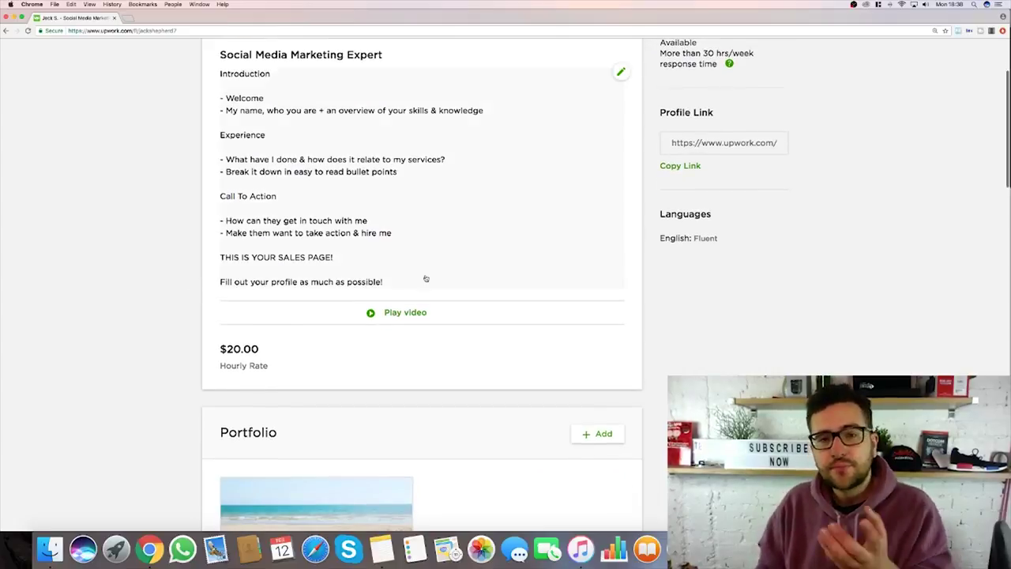
Open the profile's introduction video and raise the system volume.
{"action": "left_click", "coordinate": [402, 316]}
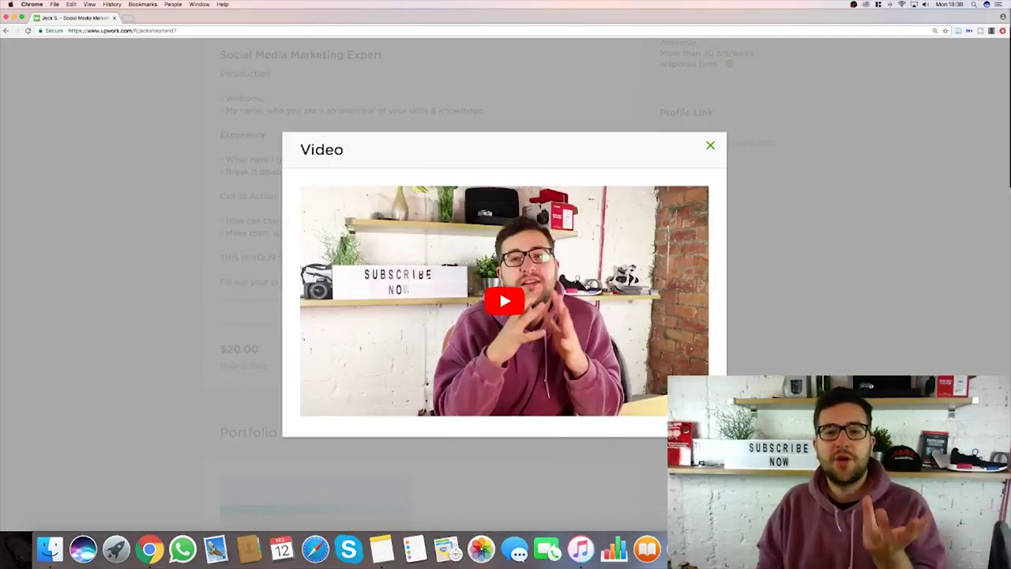
{"action": "key", "text": "XF86AudioRaiseVolume"}
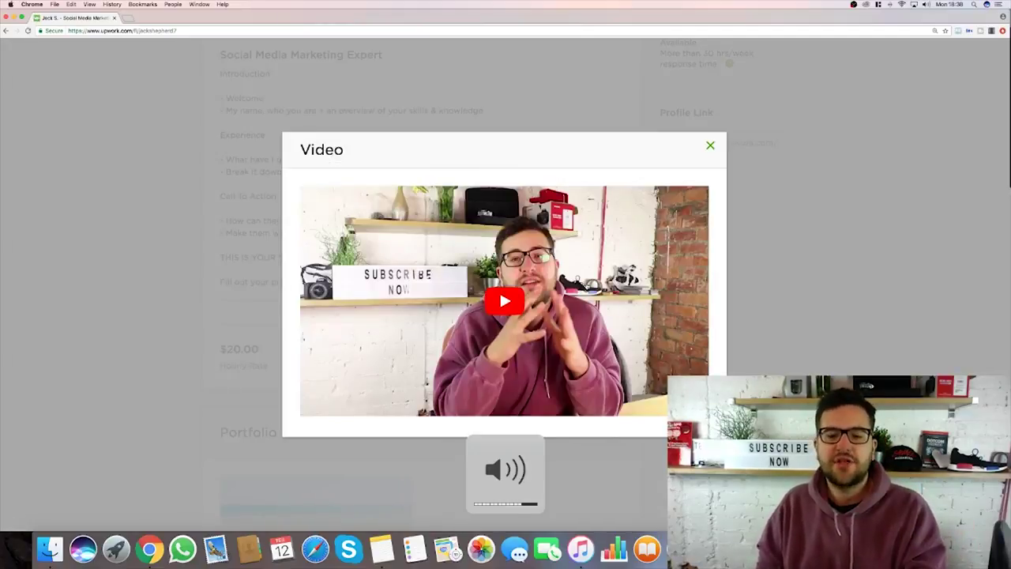
{"action": "key", "text": "XF86AudioRaiseVolume"}
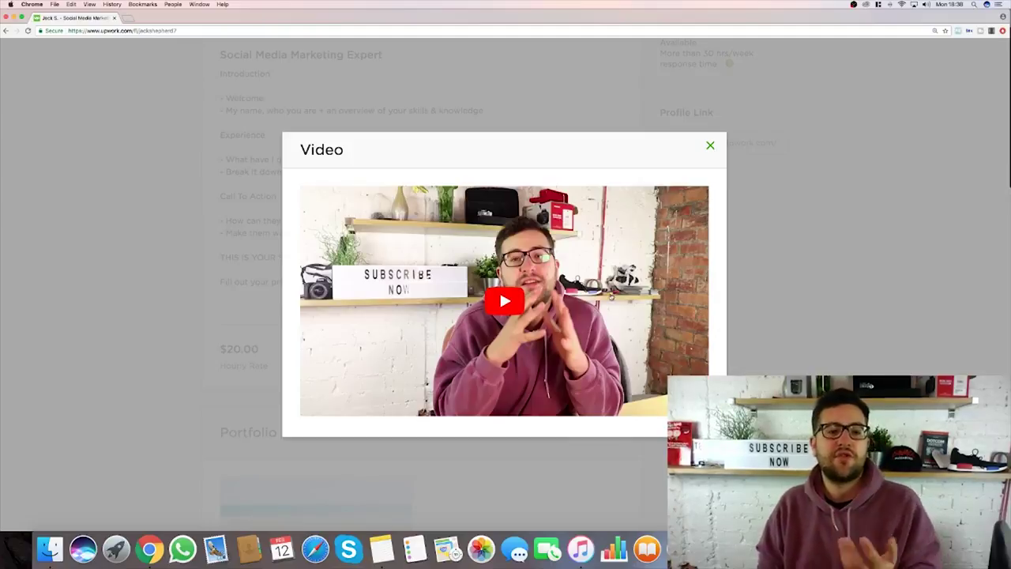
Play the 32-second introduction video through, pausing and resuming it, then close it.
{"action": "left_click", "coordinate": [611, 295]}
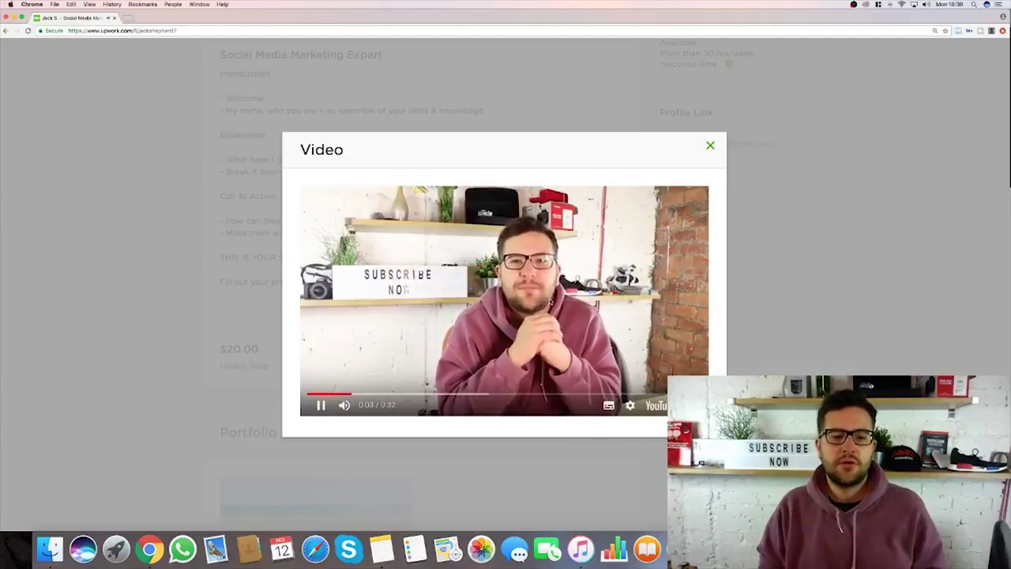
{"action": "left_click", "coordinate": [551, 302]}
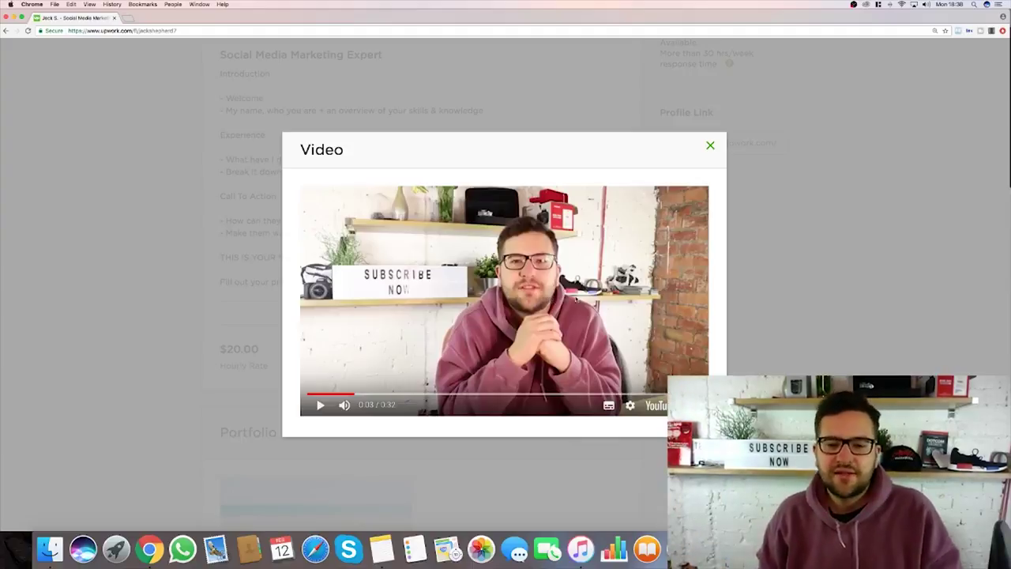
{"action": "left_click", "coordinate": [577, 299]}
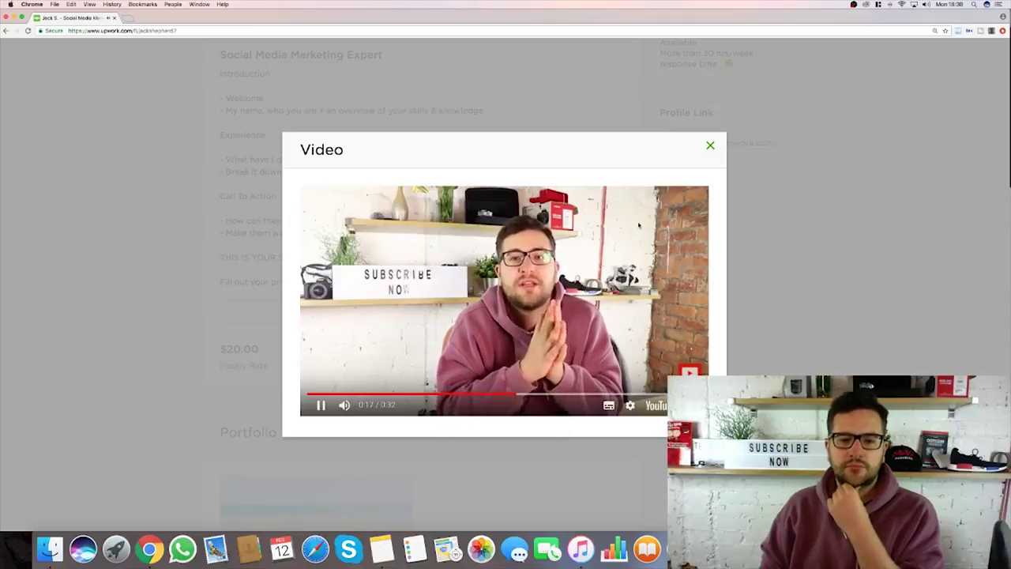
{"action": "left_click", "coordinate": [639, 226]}
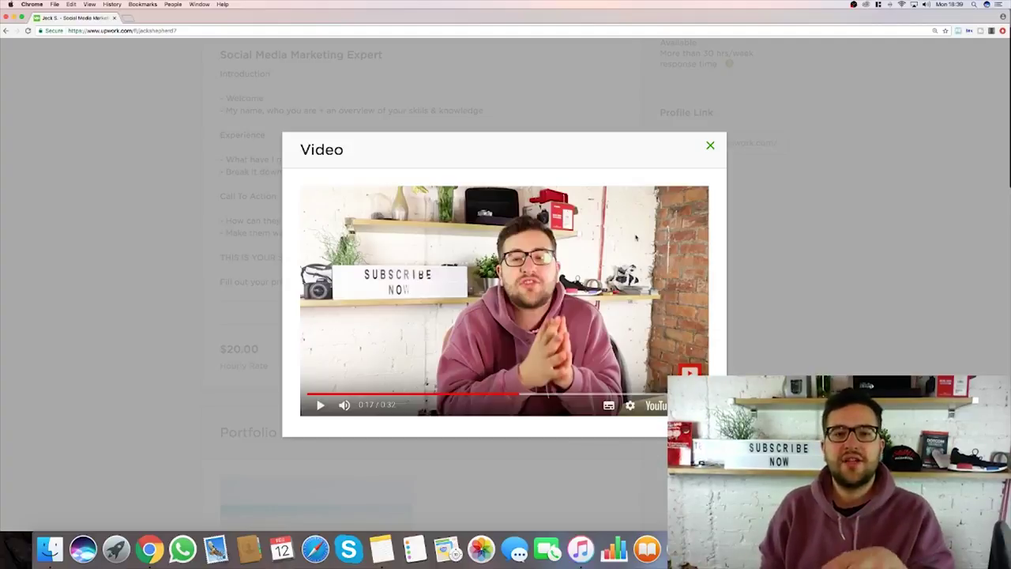
{"action": "left_click", "coordinate": [638, 236]}
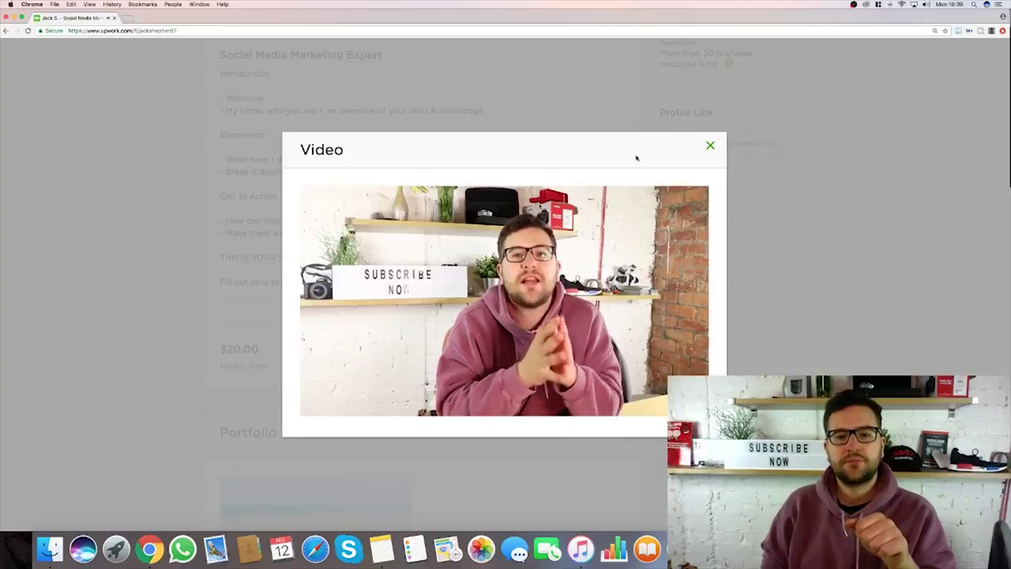
{"action": "key", "text": "space"}
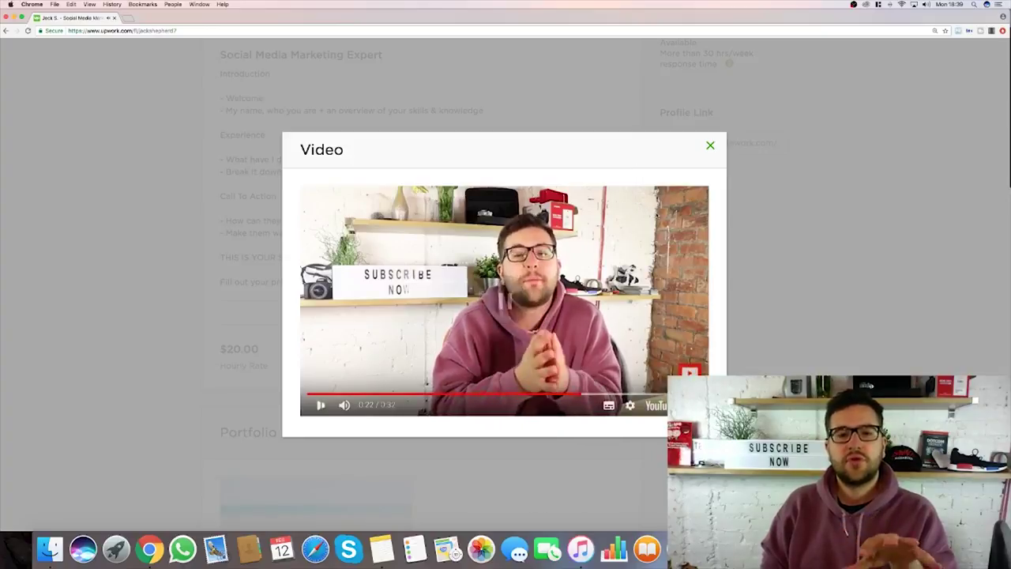
{"action": "key", "text": "space"}
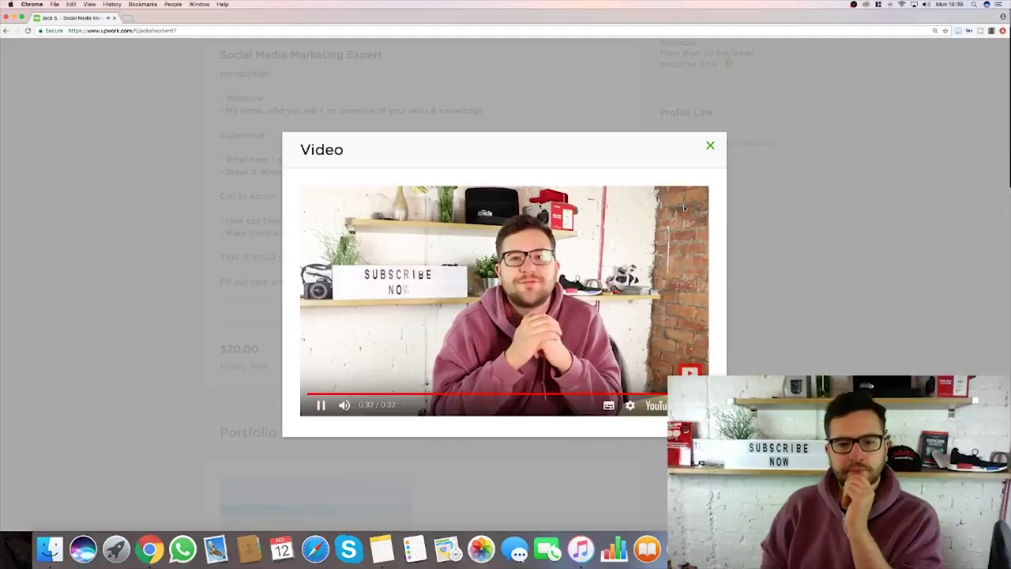
{"action": "left_click", "coordinate": [817, 216]}
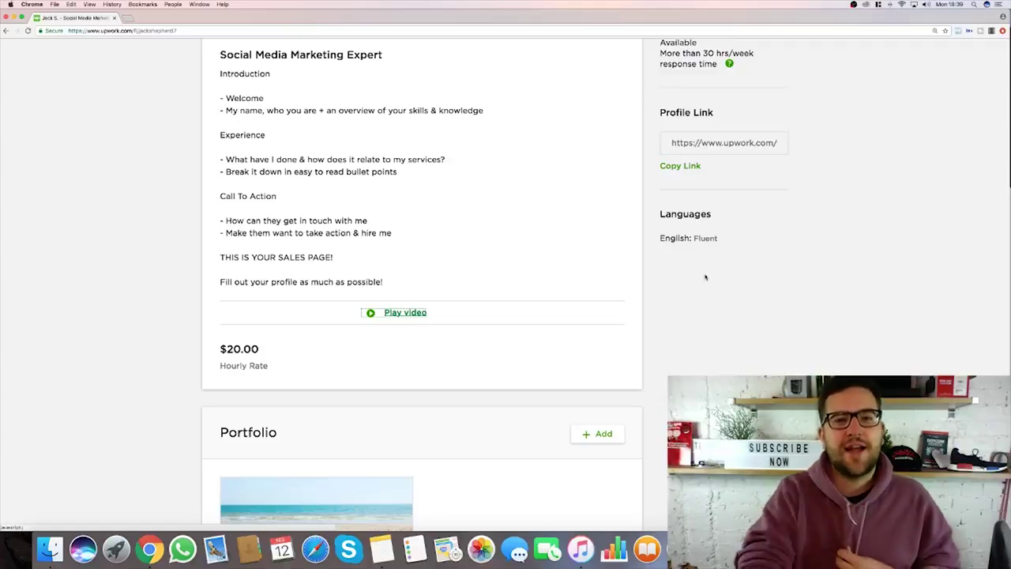
Scroll to Portfolio and open the Marketing Consultant / Strategy project.
{"action": "scroll", "coordinate": [706, 276], "scroll_direction": "down", "scroll_amount": 2}
{"action": "scroll", "coordinate": [720, 332], "scroll_direction": "down", "scroll_amount": 3}
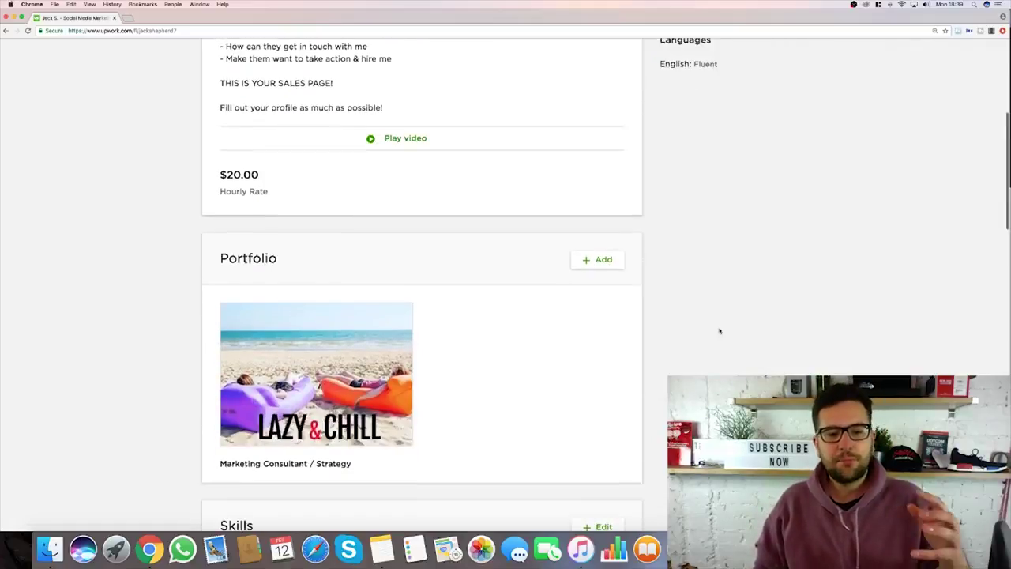
{"action": "scroll", "coordinate": [720, 332], "scroll_direction": "down", "scroll_amount": 3}
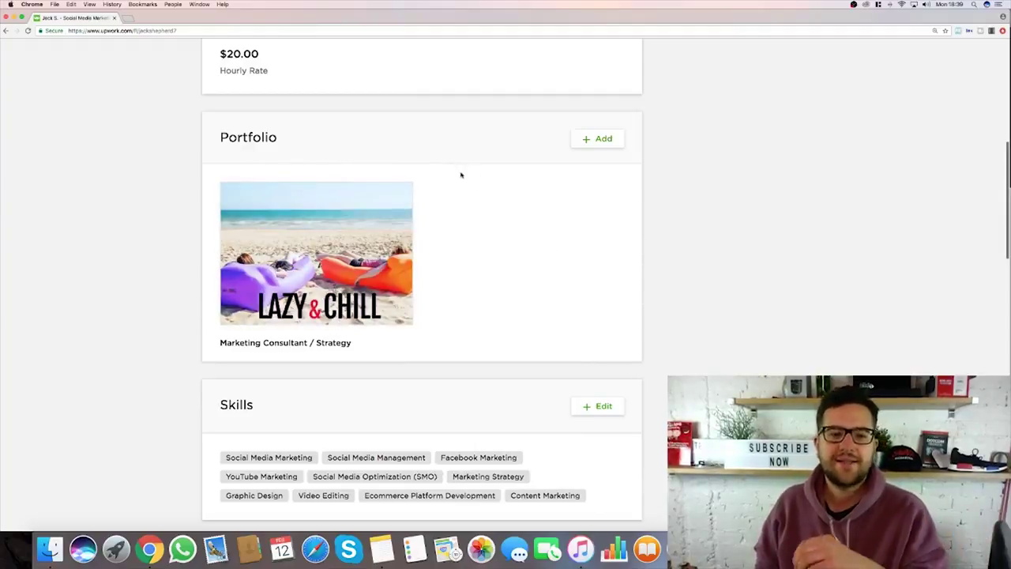
{"action": "left_click", "coordinate": [383, 221]}
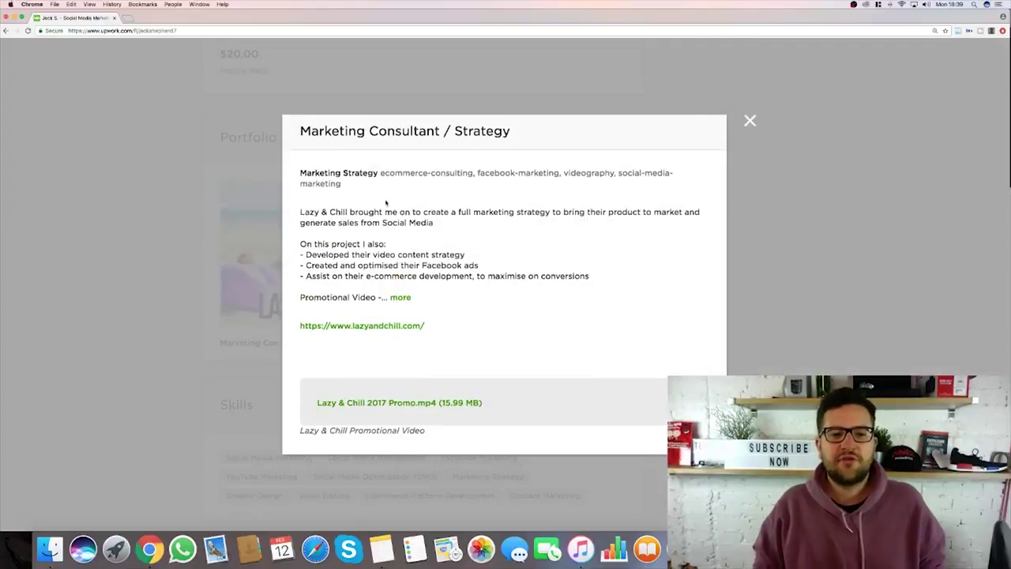
Highlight parts of the Lazy & Chill description and scroll to the promo video file.
{"action": "left_click_drag", "start_coordinate": [301, 209], "coordinate": [454, 223]}
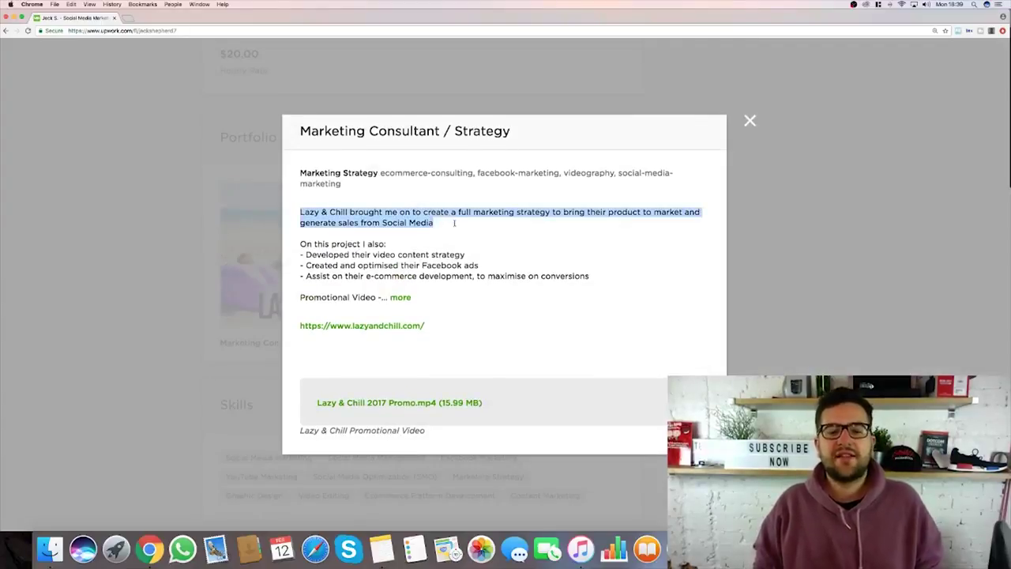
{"action": "left_click", "coordinate": [370, 193]}
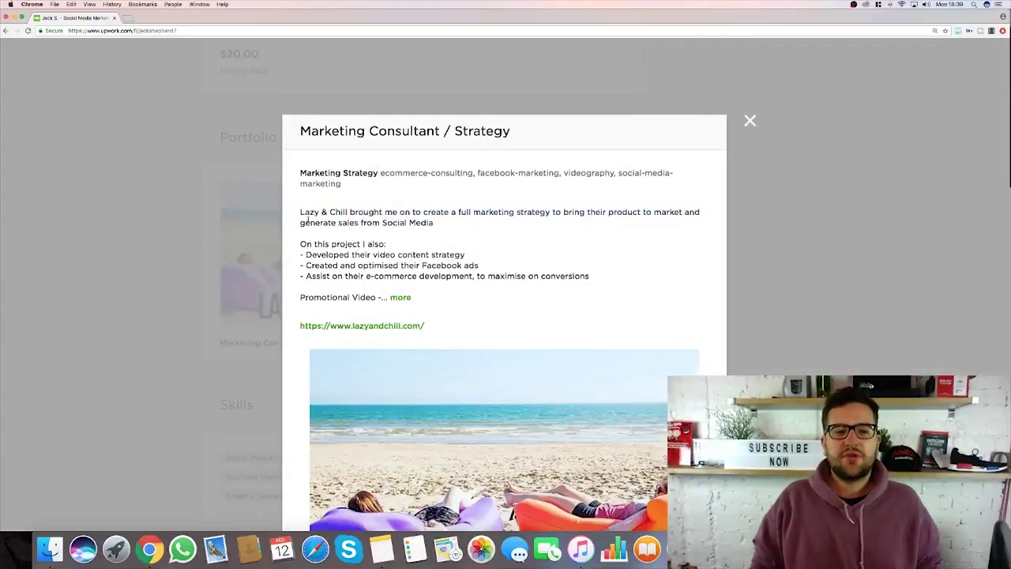
{"action": "left_click_drag", "start_coordinate": [302, 218], "coordinate": [340, 223]}
{"action": "left_click", "coordinate": [396, 233]}
{"action": "scroll", "coordinate": [395, 230], "scroll_direction": "down", "scroll_amount": 1}
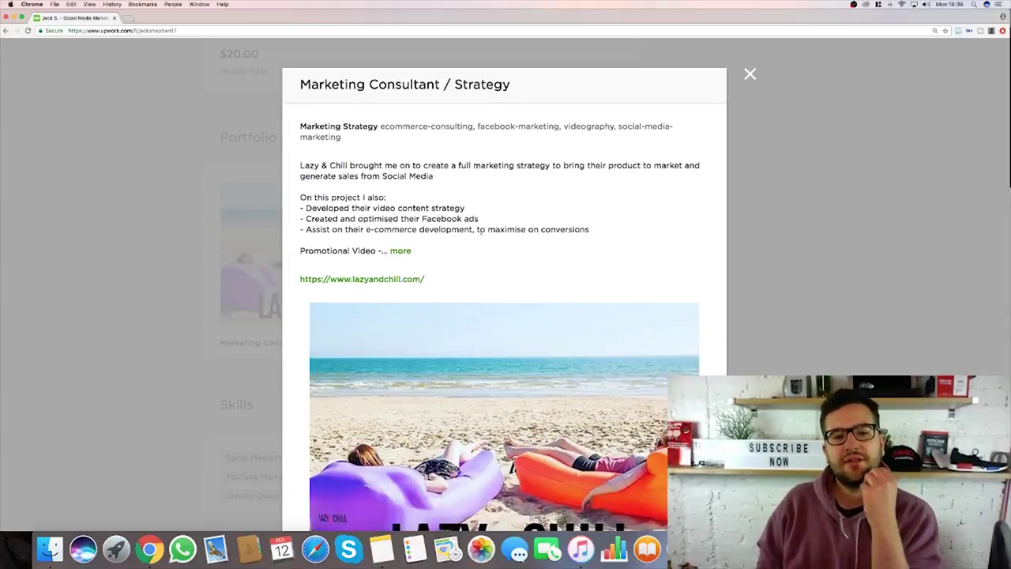
{"action": "left_click_drag", "start_coordinate": [322, 230], "coordinate": [492, 242]}
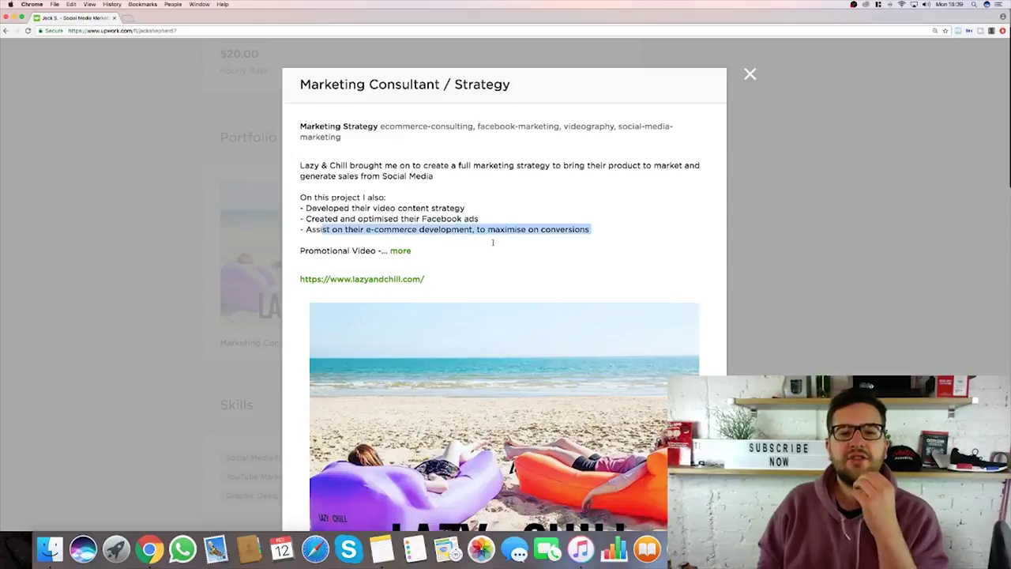
{"action": "left_click", "coordinate": [493, 243]}
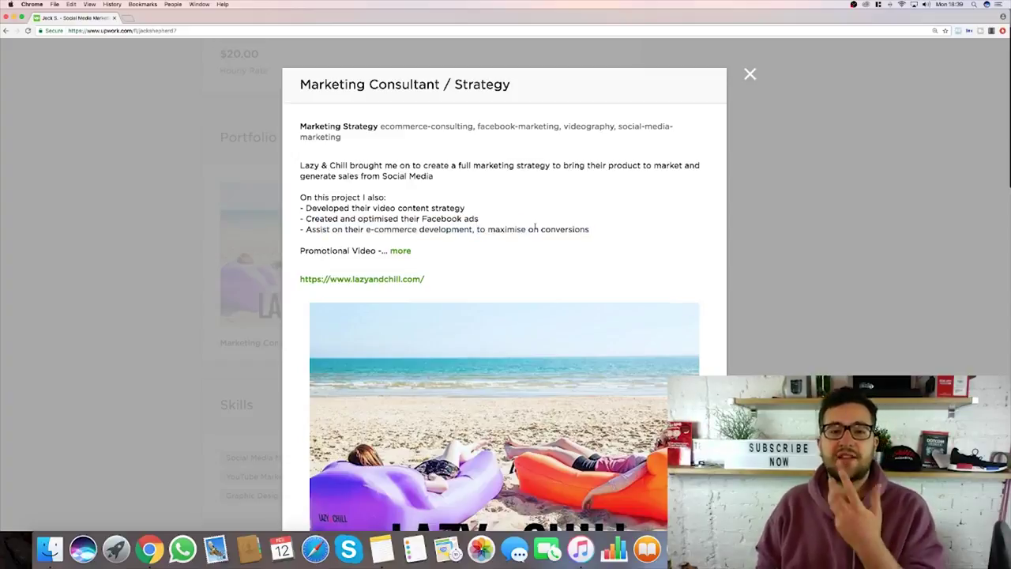
{"action": "scroll", "coordinate": [535, 226], "scroll_direction": "down", "scroll_amount": 2}
{"action": "scroll", "coordinate": [556, 324], "scroll_direction": "down", "scroll_amount": 3}
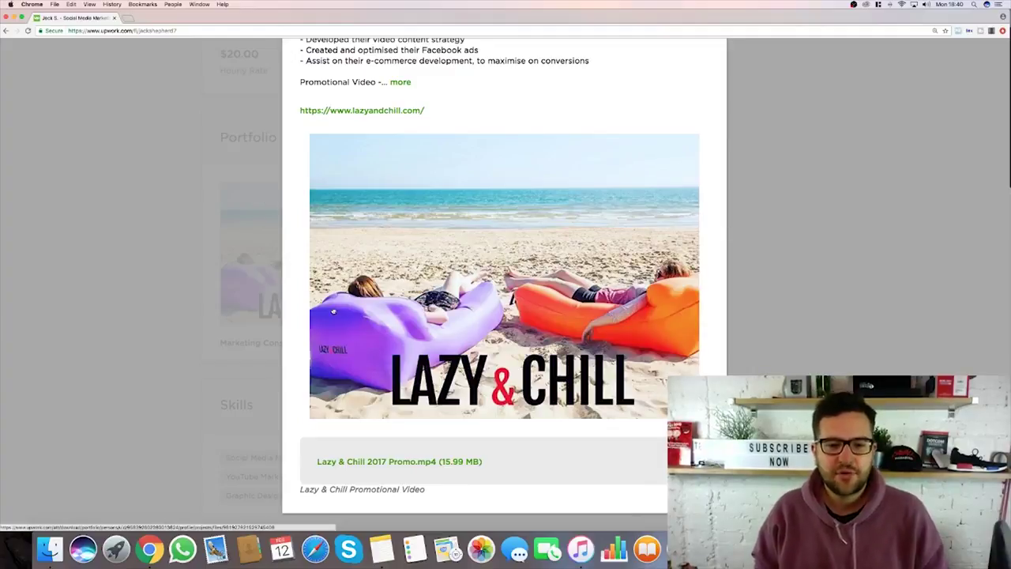
Close the portfolio project and scroll to Skills, Certifications and the 4.60 spelling test.
{"action": "left_click", "coordinate": [818, 306]}
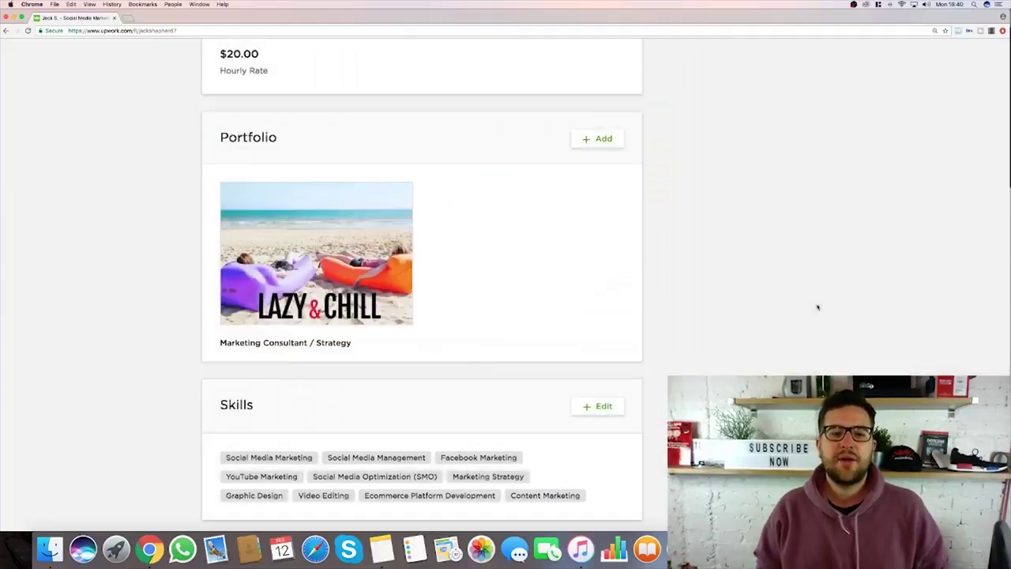
{"action": "scroll", "coordinate": [791, 339], "scroll_direction": "down", "scroll_amount": 3}
{"action": "scroll", "coordinate": [794, 341], "scroll_direction": "down", "scroll_amount": 3}
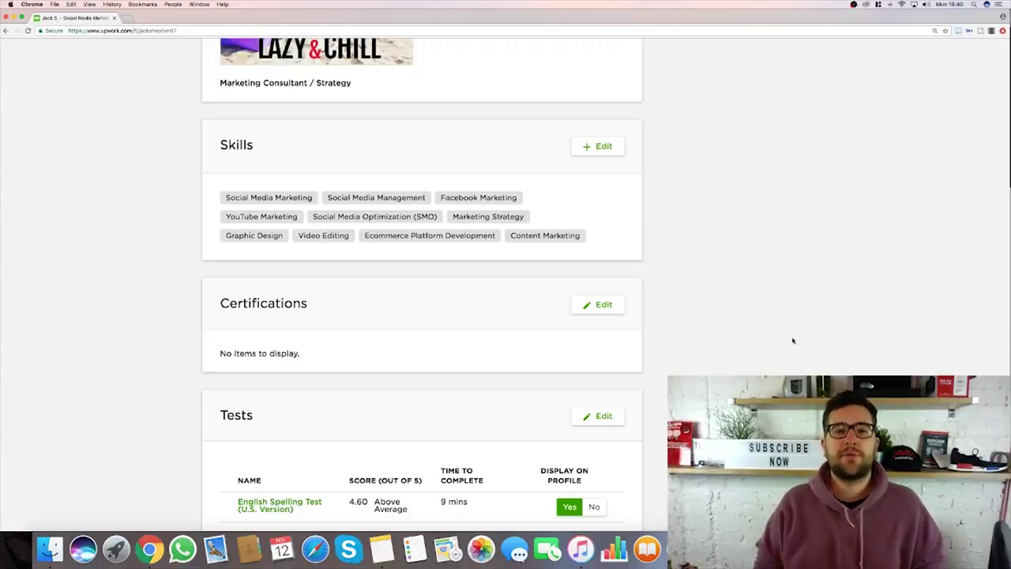
Start adding a certification and browse the list of available certifications.
{"action": "left_click", "coordinate": [599, 305]}
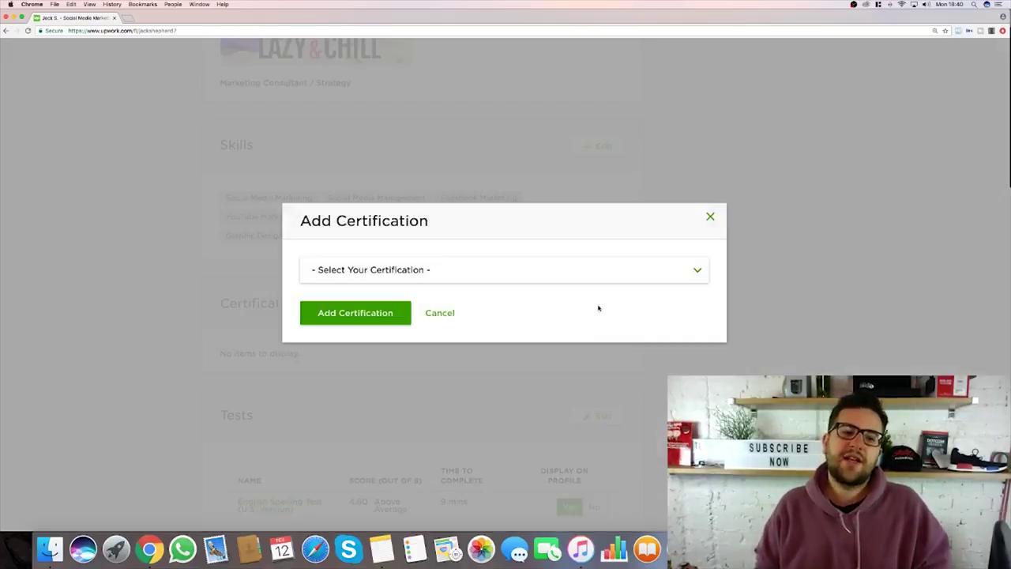
{"action": "left_click", "coordinate": [509, 262]}
{"action": "scroll", "coordinate": [513, 379], "scroll_direction": "down", "scroll_amount": 2}
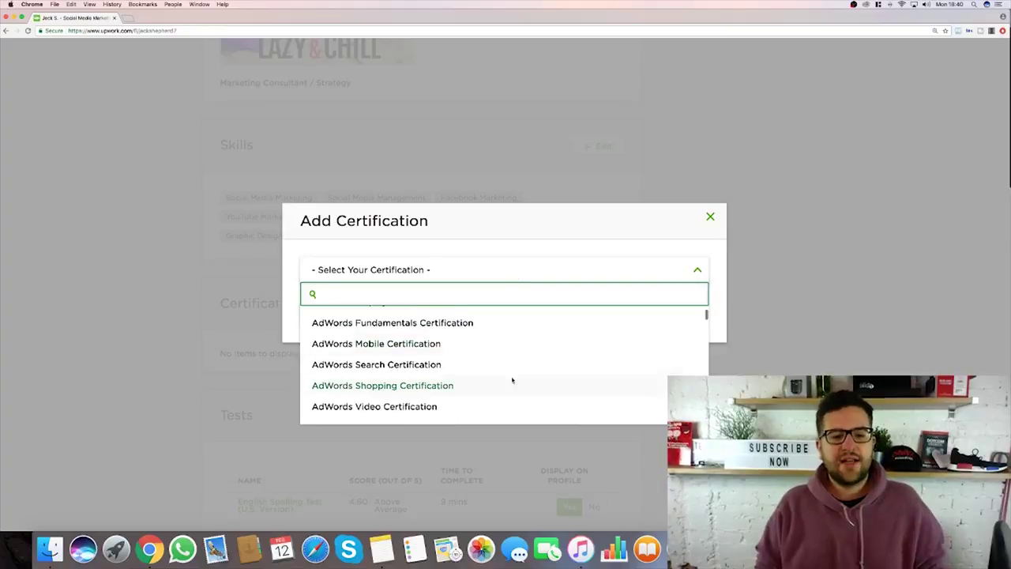
{"action": "scroll", "coordinate": [513, 379], "scroll_direction": "down", "scroll_amount": 3}
{"action": "scroll", "coordinate": [424, 325], "scroll_direction": "down", "scroll_amount": 1}
{"action": "scroll", "coordinate": [425, 325], "scroll_direction": "up", "scroll_amount": 3}
{"action": "scroll", "coordinate": [429, 328], "scroll_direction": "down", "scroll_amount": 5}
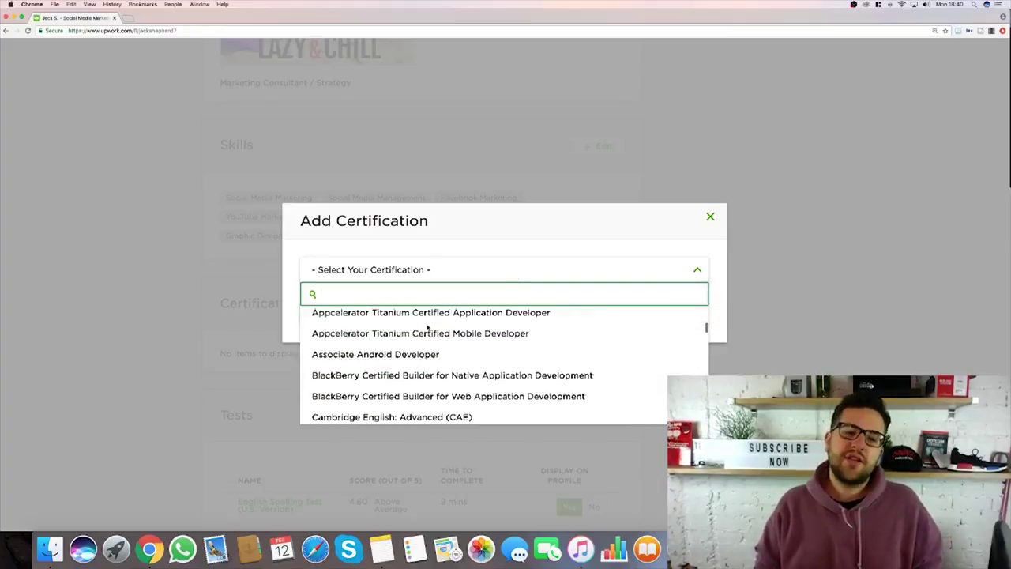
{"action": "scroll", "coordinate": [436, 383], "scroll_direction": "down", "scroll_amount": 1}
{"action": "scroll", "coordinate": [436, 383], "scroll_direction": "down", "scroll_amount": 2}
{"action": "scroll", "coordinate": [436, 383], "scroll_direction": "down", "scroll_amount": 2}
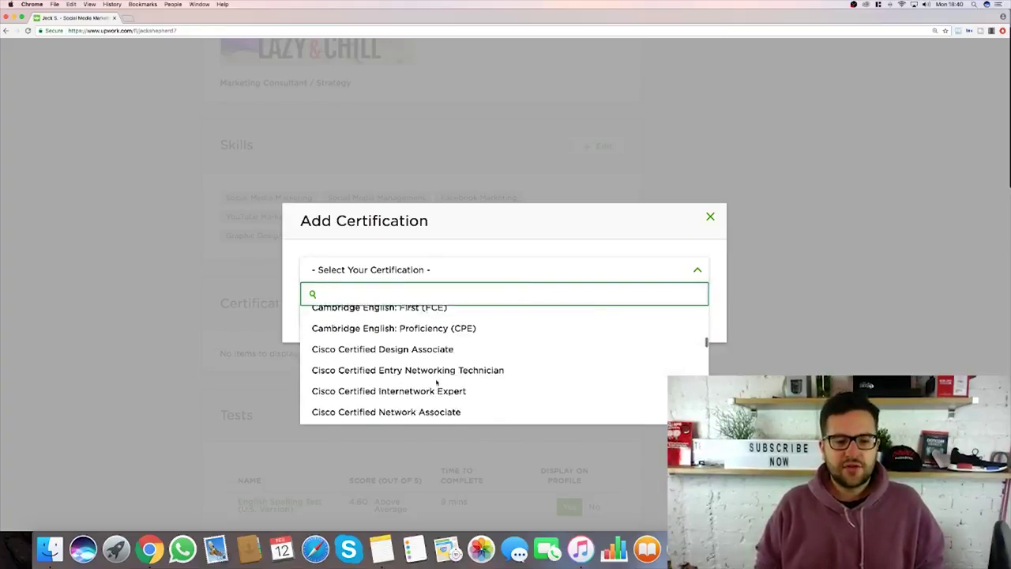
{"action": "scroll", "coordinate": [436, 384], "scroll_direction": "down", "scroll_amount": 1}
{"action": "scroll", "coordinate": [437, 383], "scroll_direction": "down", "scroll_amount": 1}
{"action": "scroll", "coordinate": [437, 384], "scroll_direction": "down", "scroll_amount": 1}
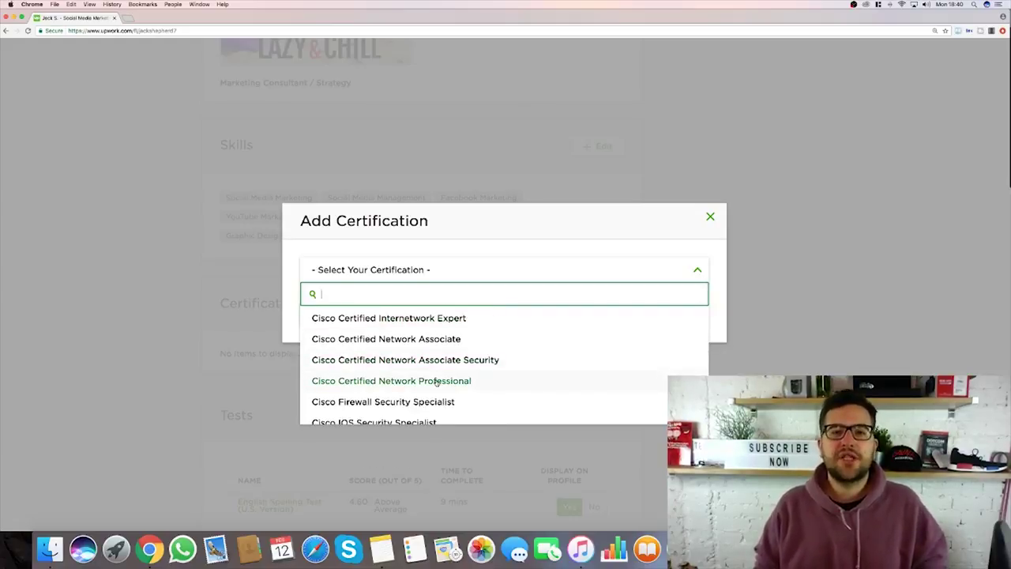
{"action": "scroll", "coordinate": [436, 384], "scroll_direction": "down", "scroll_amount": 1}
{"action": "scroll", "coordinate": [438, 384], "scroll_direction": "down", "scroll_amount": 1}
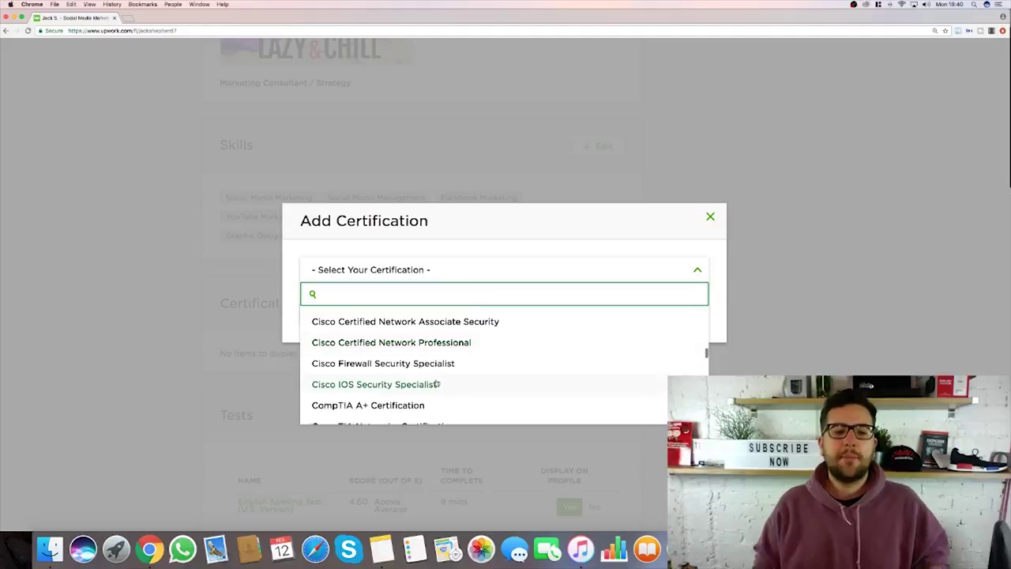
{"action": "scroll", "coordinate": [444, 359], "scroll_direction": "down", "scroll_amount": 2}
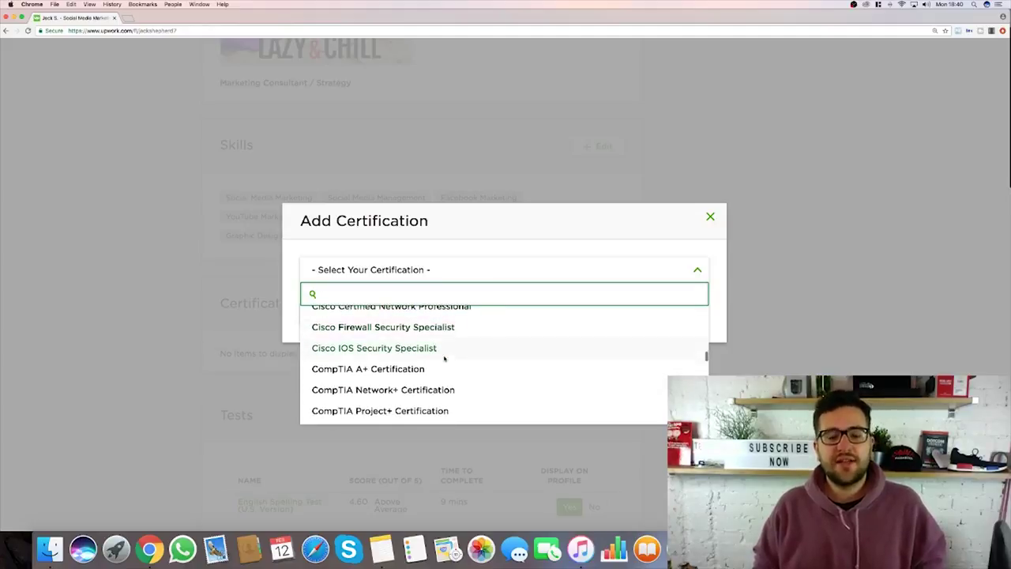
{"action": "scroll", "coordinate": [444, 357], "scroll_direction": "down", "scroll_amount": 2}
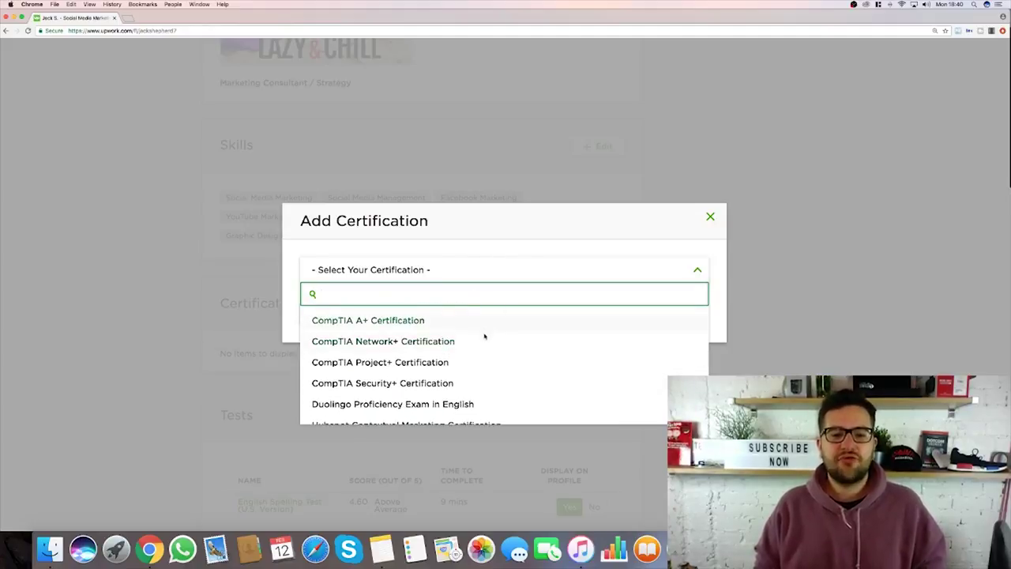
{"action": "scroll", "coordinate": [482, 340], "scroll_direction": "down", "scroll_amount": 3}
Close the certification list and the Add Certification dialog without adding any.
{"action": "left_click", "coordinate": [711, 217]}
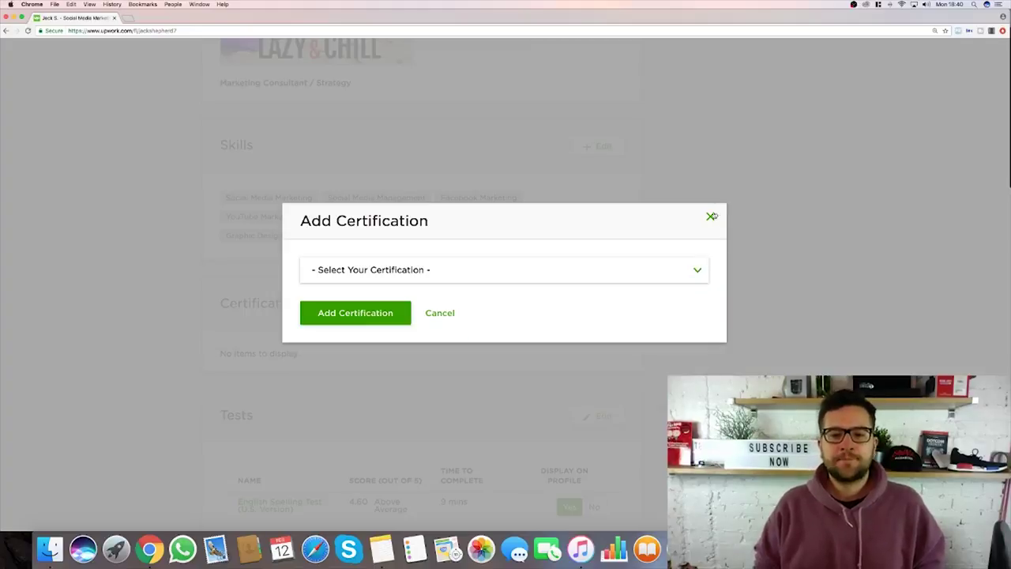
{"action": "left_click", "coordinate": [708, 216]}
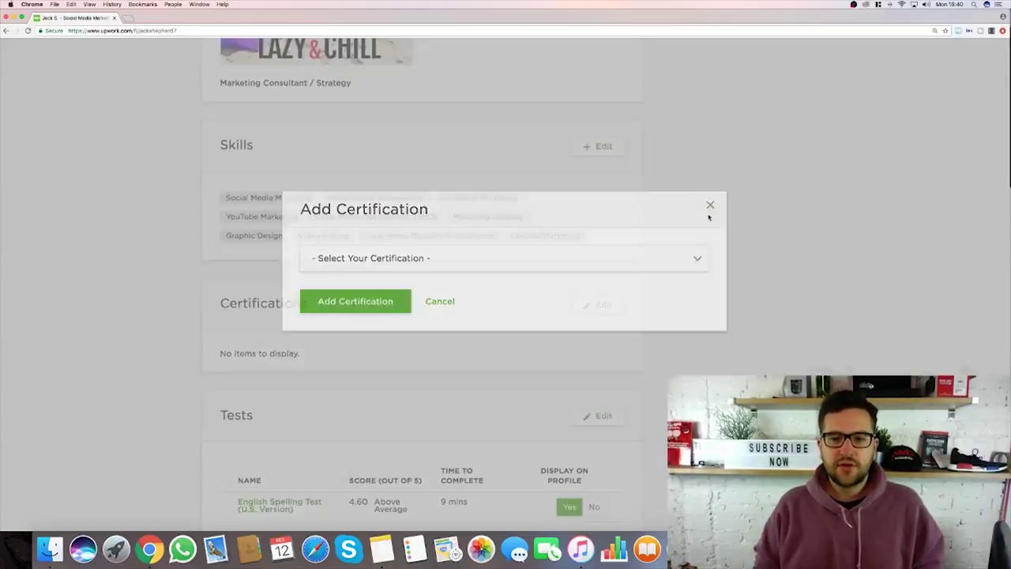
{"action": "scroll", "coordinate": [778, 366], "scroll_direction": "down", "scroll_amount": 2}
Browse the Skill Tests category list, keep All Categories, then go back to the profile.
{"action": "scroll", "coordinate": [778, 365], "scroll_direction": "down", "scroll_amount": 2}
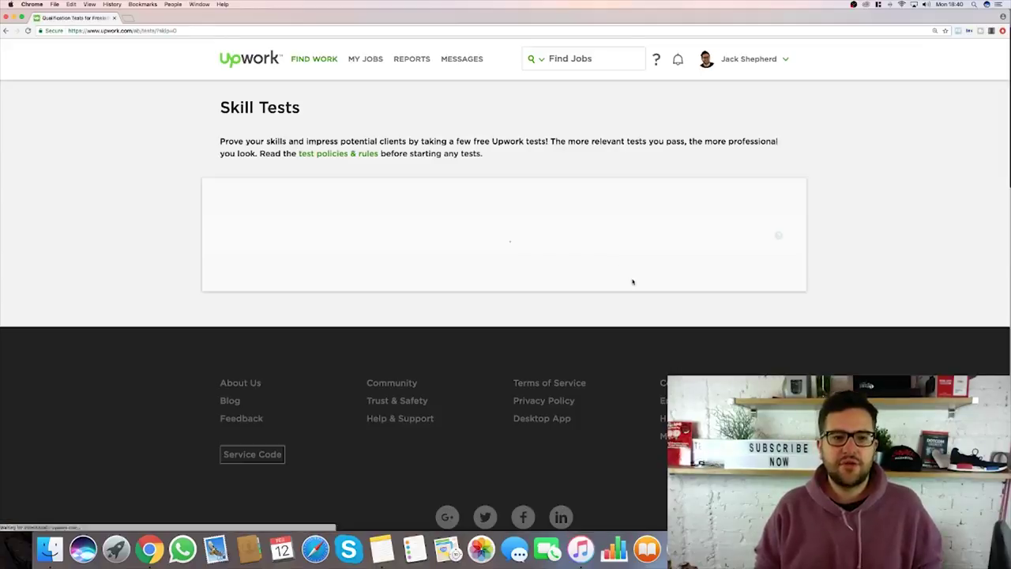
{"action": "left_click", "coordinate": [331, 208]}
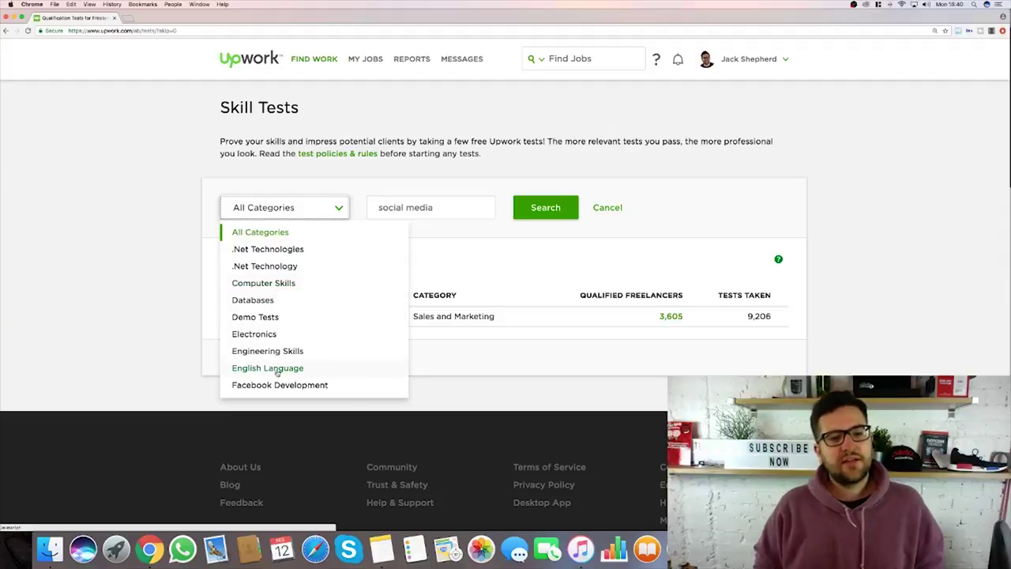
{"action": "scroll", "coordinate": [269, 365], "scroll_direction": "down", "scroll_amount": 1}
{"action": "scroll", "coordinate": [267, 364], "scroll_direction": "down", "scroll_amount": 2}
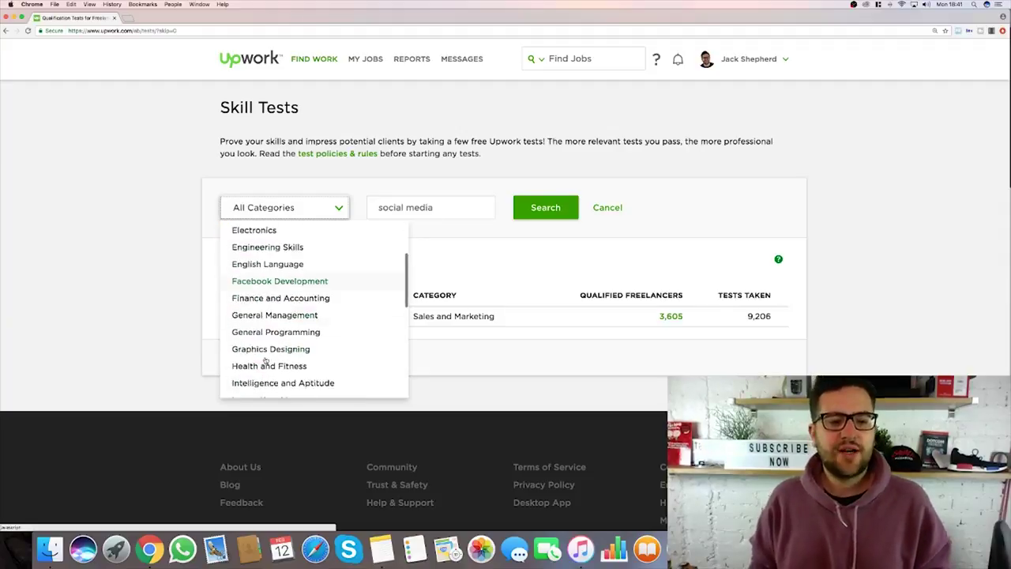
{"action": "scroll", "coordinate": [265, 360], "scroll_direction": "down", "scroll_amount": 2}
{"action": "scroll", "coordinate": [265, 360], "scroll_direction": "down", "scroll_amount": 1}
{"action": "scroll", "coordinate": [265, 360], "scroll_direction": "down", "scroll_amount": 1}
{"action": "scroll", "coordinate": [266, 361], "scroll_direction": "down", "scroll_amount": 2}
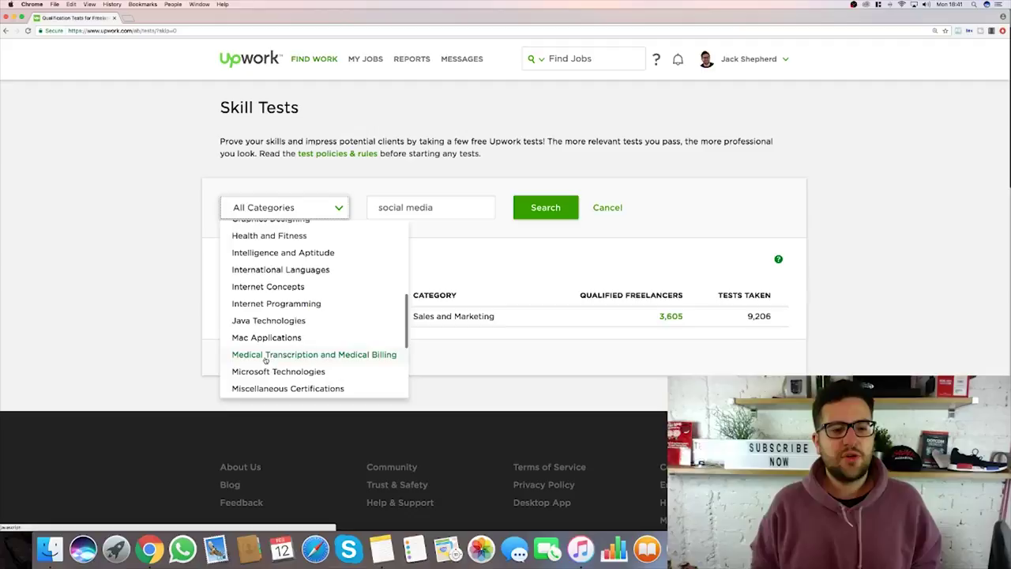
{"action": "scroll", "coordinate": [265, 361], "scroll_direction": "down", "scroll_amount": 2}
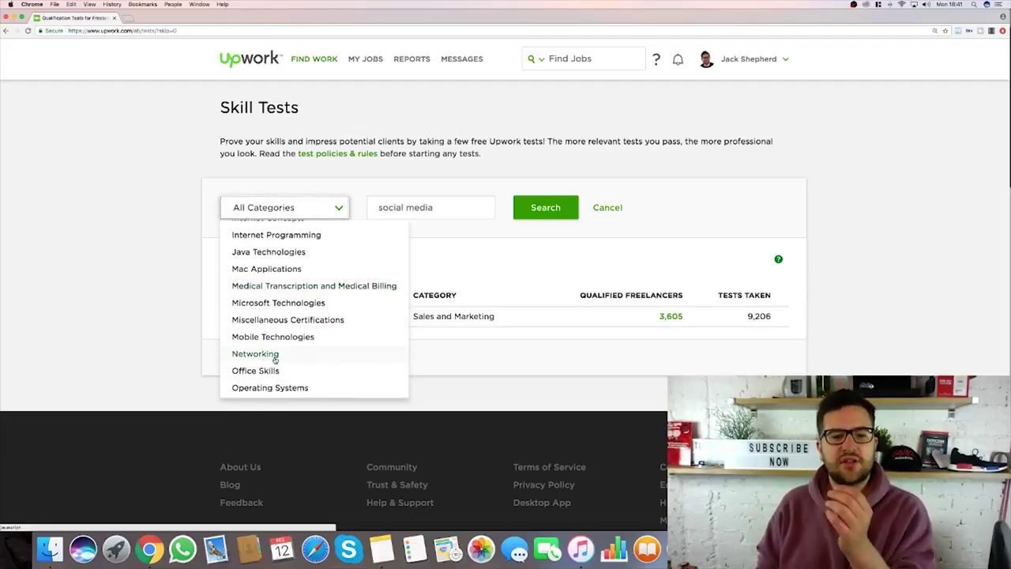
{"action": "scroll", "coordinate": [268, 361], "scroll_direction": "down", "scroll_amount": 3}
{"action": "left_click", "coordinate": [147, 280]}
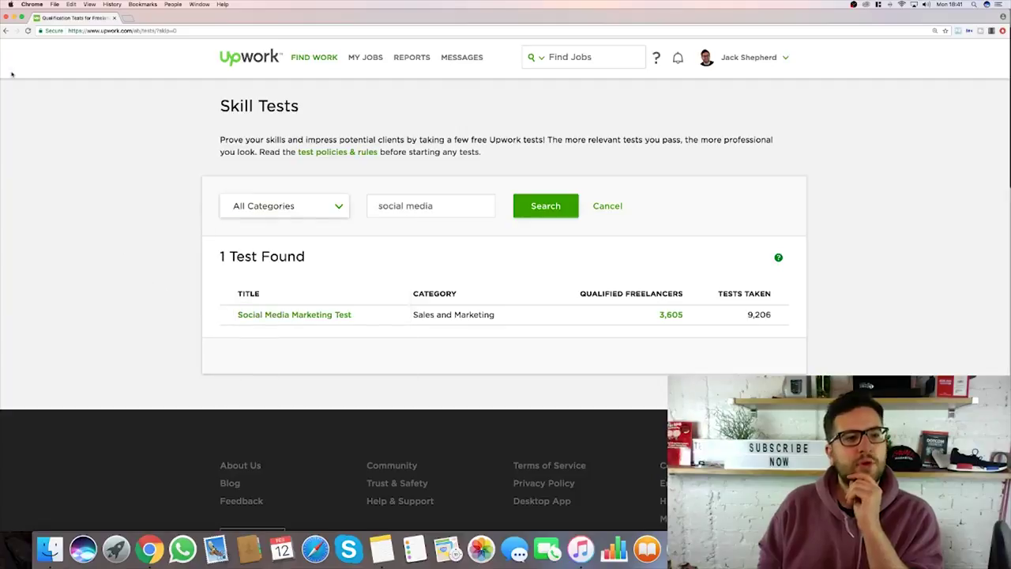
{"action": "left_click", "coordinate": [5, 30]}
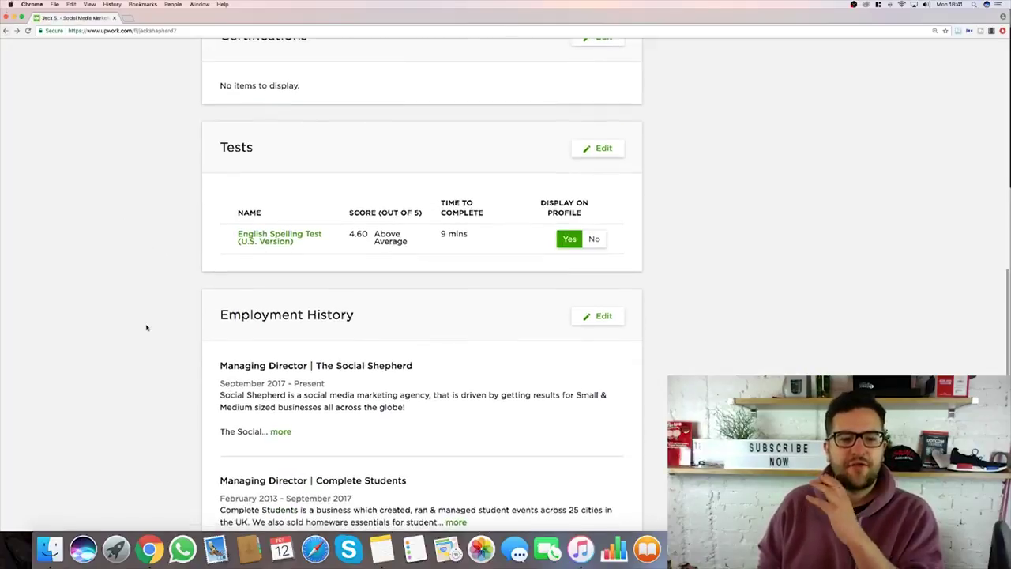
Scroll through Tests, Employment History and Education, highlighting the Other Experiences heading.
{"action": "scroll", "coordinate": [146, 327], "scroll_direction": "down", "scroll_amount": 4}
{"action": "scroll", "coordinate": [147, 327], "scroll_direction": "down", "scroll_amount": 1}
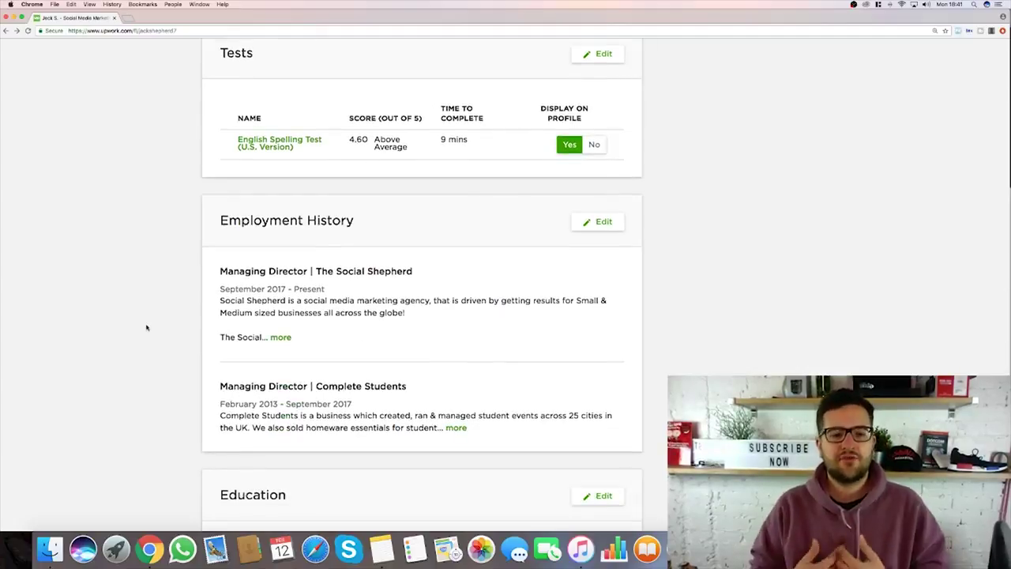
{"action": "scroll", "coordinate": [146, 327], "scroll_direction": "up", "scroll_amount": 3}
{"action": "scroll", "coordinate": [146, 328], "scroll_direction": "down", "scroll_amount": 5}
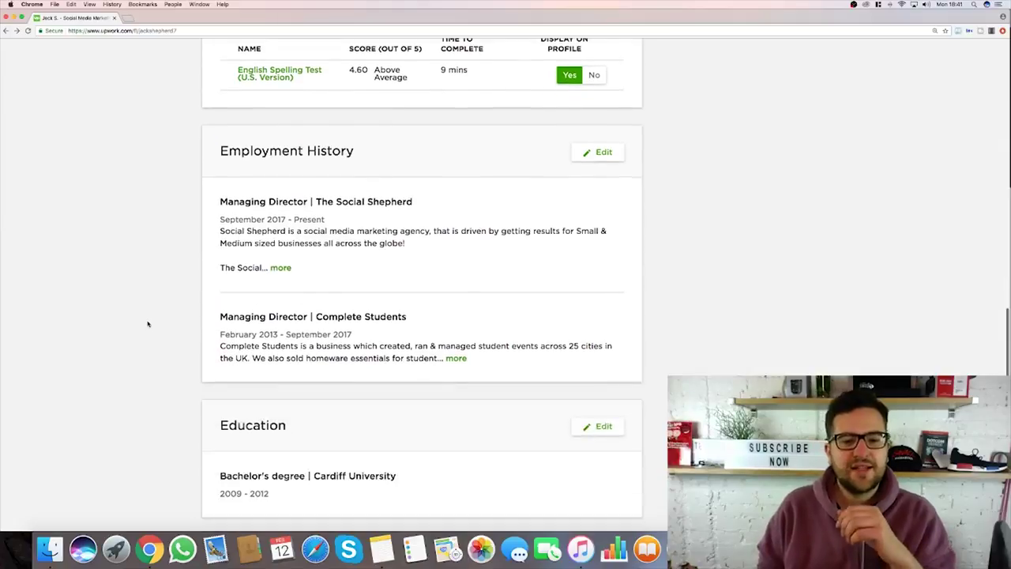
{"action": "scroll", "coordinate": [147, 324], "scroll_direction": "down", "scroll_amount": 5}
{"action": "scroll", "coordinate": [158, 332], "scroll_direction": "down", "scroll_amount": 3}
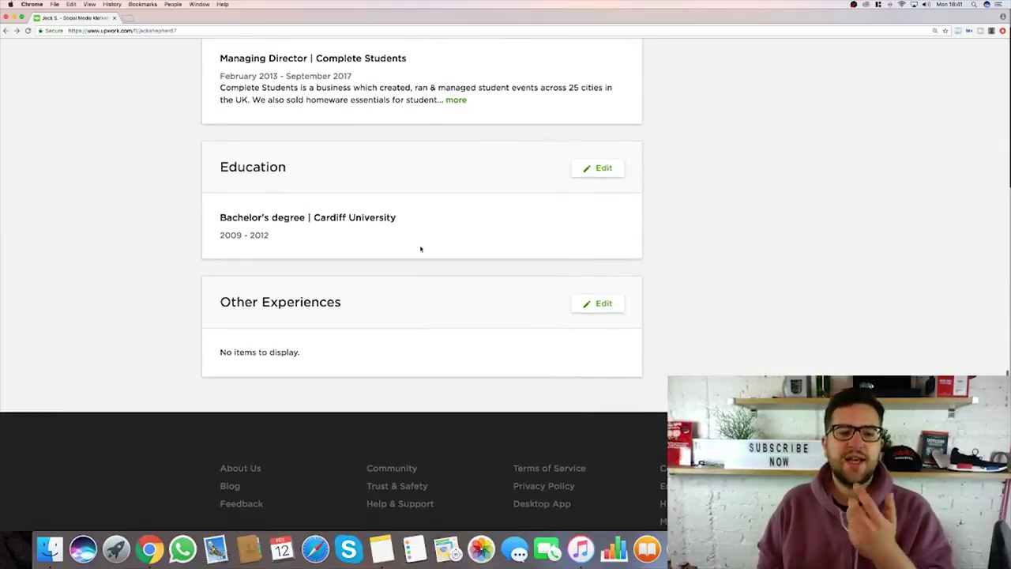
{"action": "scroll", "coordinate": [403, 252], "scroll_direction": "down", "scroll_amount": 2}
{"action": "triple_click", "coordinate": [355, 248]}
{"action": "left_click", "coordinate": [355, 250]}
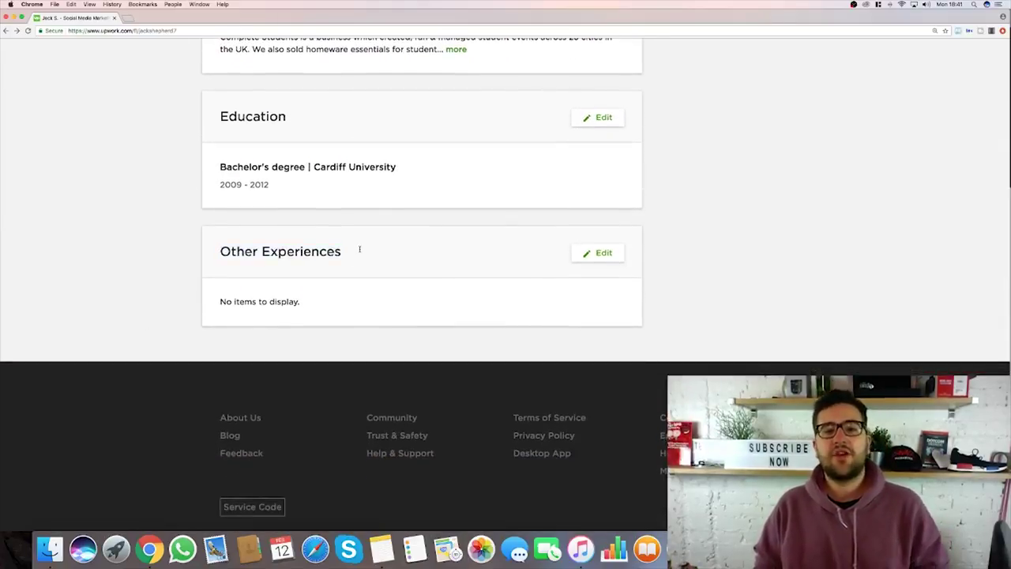
{"action": "mouse_move", "coordinate": [355, 250]}
{"action": "left_mouse_down"}
{"action": "mouse_move", "coordinate": [262, 251]}
{"action": "mouse_move", "coordinate": [311, 252]}
{"action": "left_mouse_up"}
{"action": "left_click", "coordinate": [312, 251]}
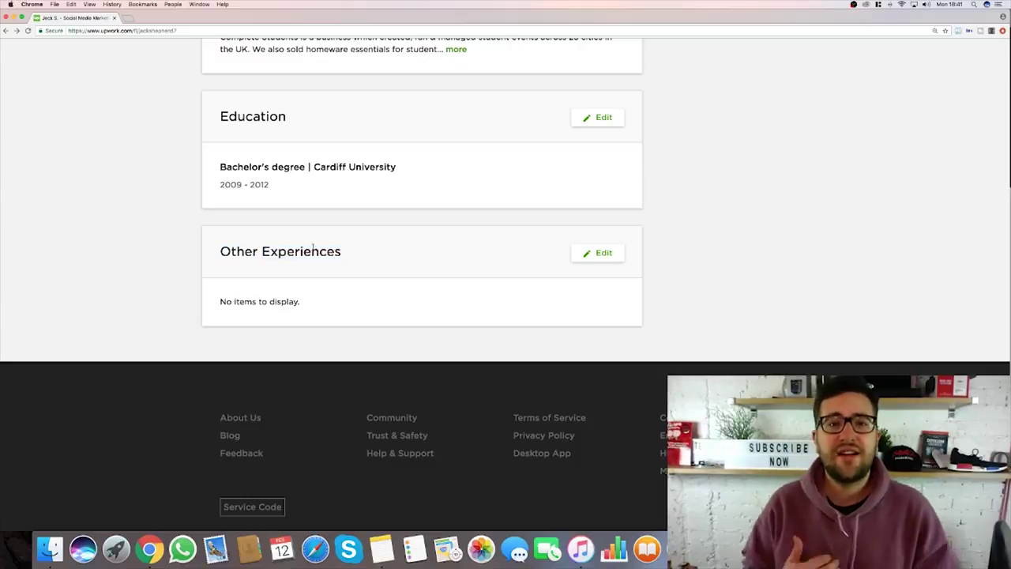
Re-highlight the Other Experiences heading, then scroll back up to the overview and $20.00 rate.
{"action": "scroll", "coordinate": [314, 247], "scroll_direction": "up", "scroll_amount": 15}
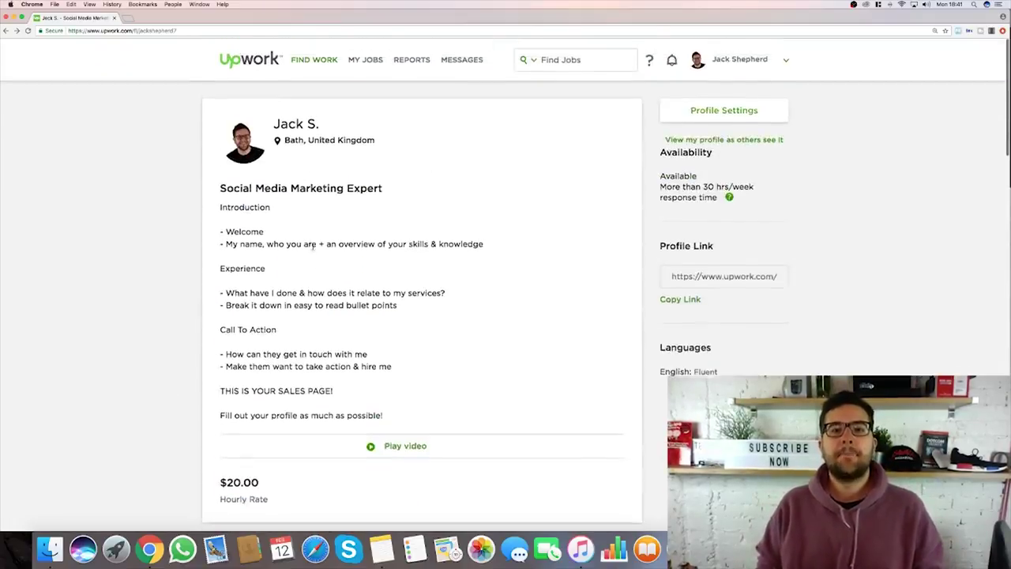
{"action": "scroll", "coordinate": [312, 246], "scroll_direction": "down", "scroll_amount": 10}
{"action": "scroll", "coordinate": [312, 247], "scroll_direction": "down", "scroll_amount": 10}
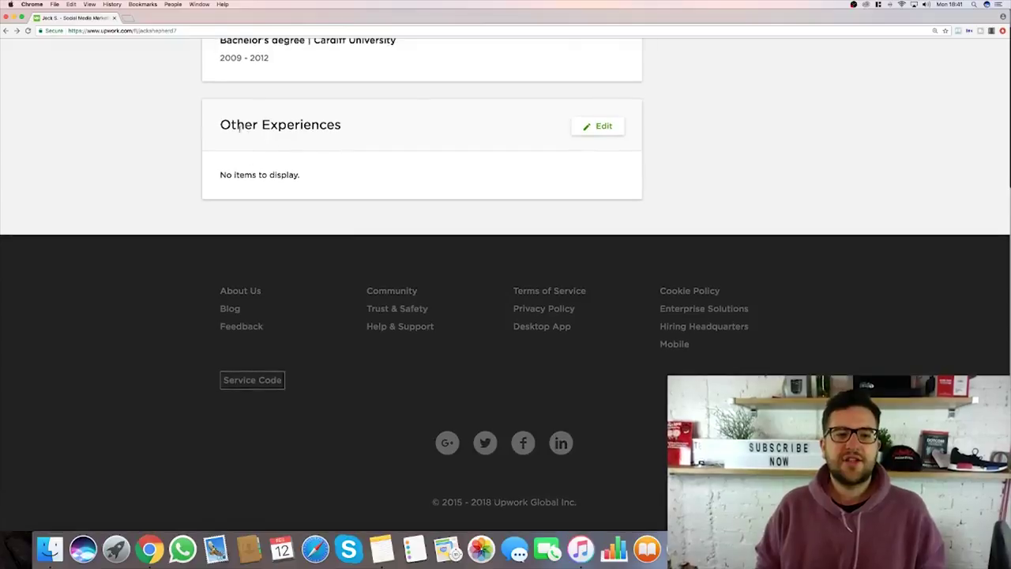
{"action": "mouse_move", "coordinate": [211, 126]}
{"action": "left_mouse_down"}
{"action": "mouse_move", "coordinate": [363, 121]}
{"action": "mouse_move", "coordinate": [222, 125]}
{"action": "mouse_move", "coordinate": [255, 125]}
{"action": "left_mouse_up"}
{"action": "left_click", "coordinate": [374, 137]}
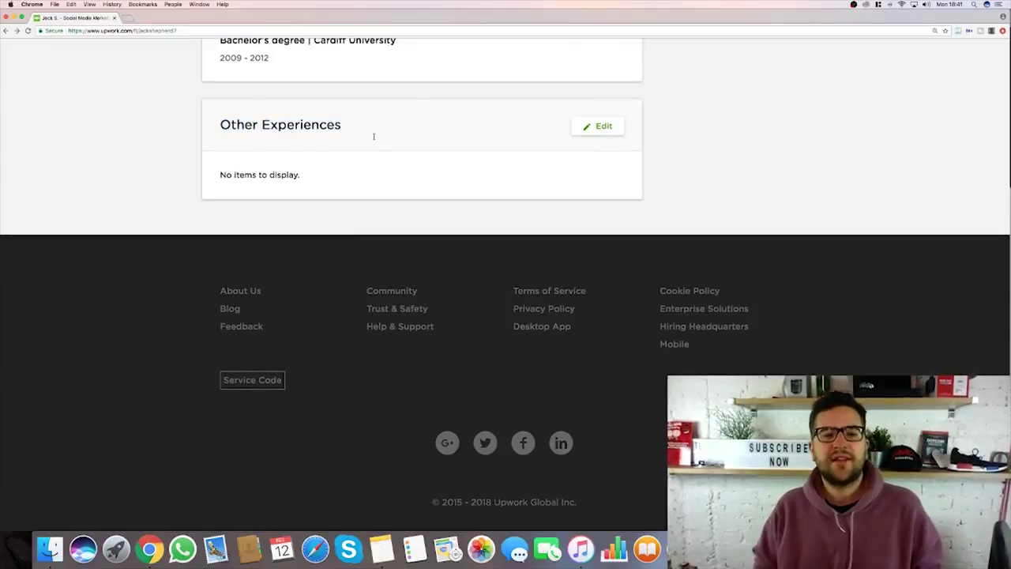
{"action": "left_click_drag", "start_coordinate": [358, 130], "coordinate": [216, 125]}
{"action": "left_click", "coordinate": [217, 125]}
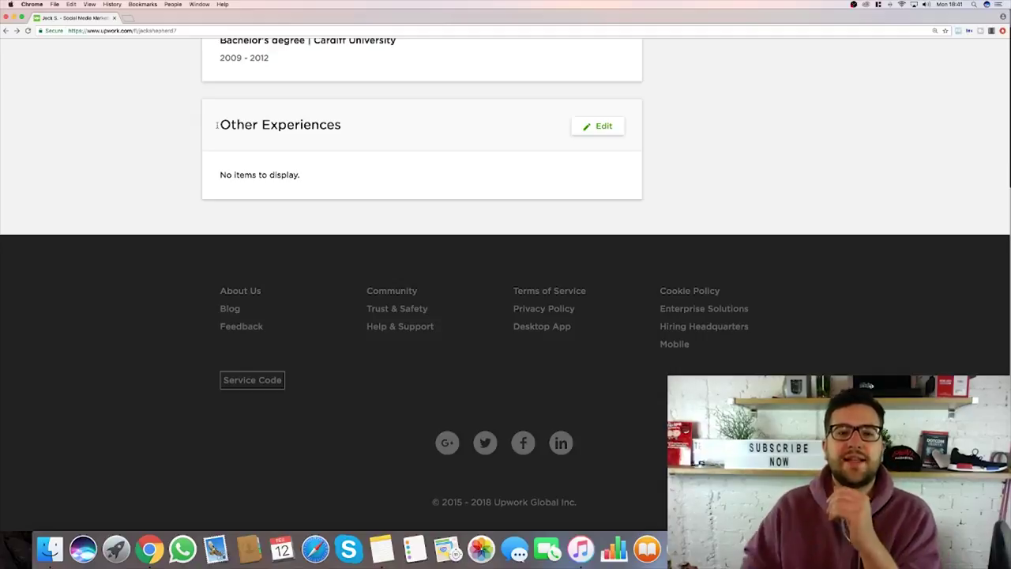
{"action": "scroll", "coordinate": [216, 125], "scroll_direction": "up", "scroll_amount": 10}
{"action": "scroll", "coordinate": [217, 125], "scroll_direction": "up", "scroll_amount": 10}
{"action": "scroll", "coordinate": [217, 125], "scroll_direction": "up", "scroll_amount": 10}
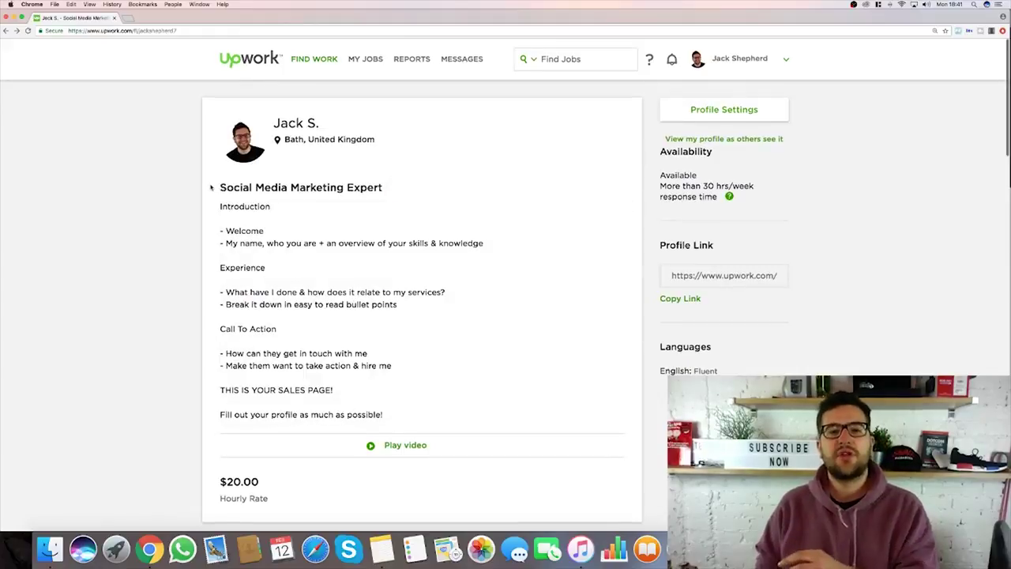
{"action": "left_click_drag", "start_coordinate": [211, 188], "coordinate": [427, 187]}
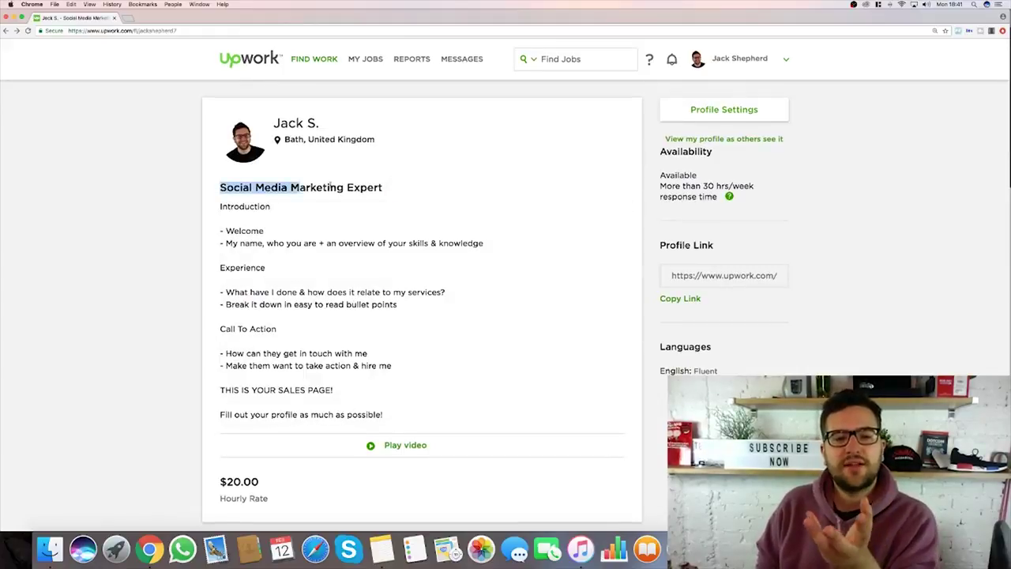
{"action": "left_click", "coordinate": [428, 187]}
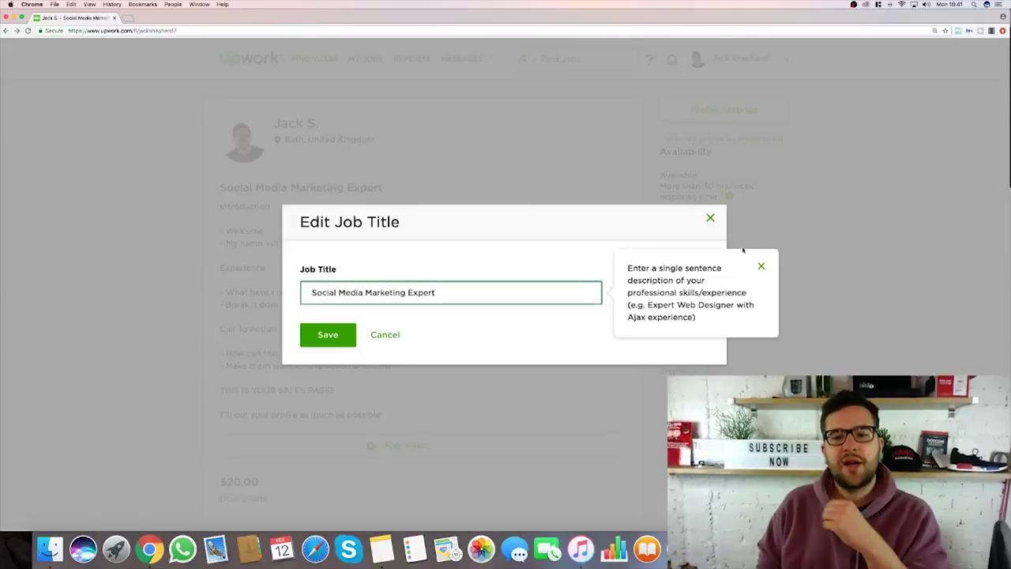
{"action": "left_click", "coordinate": [710, 217]}
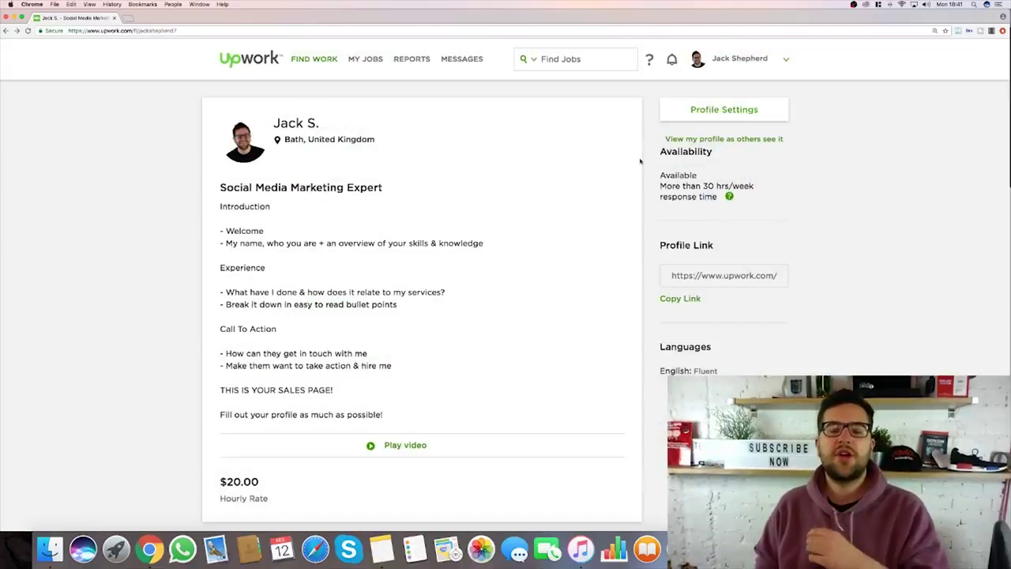